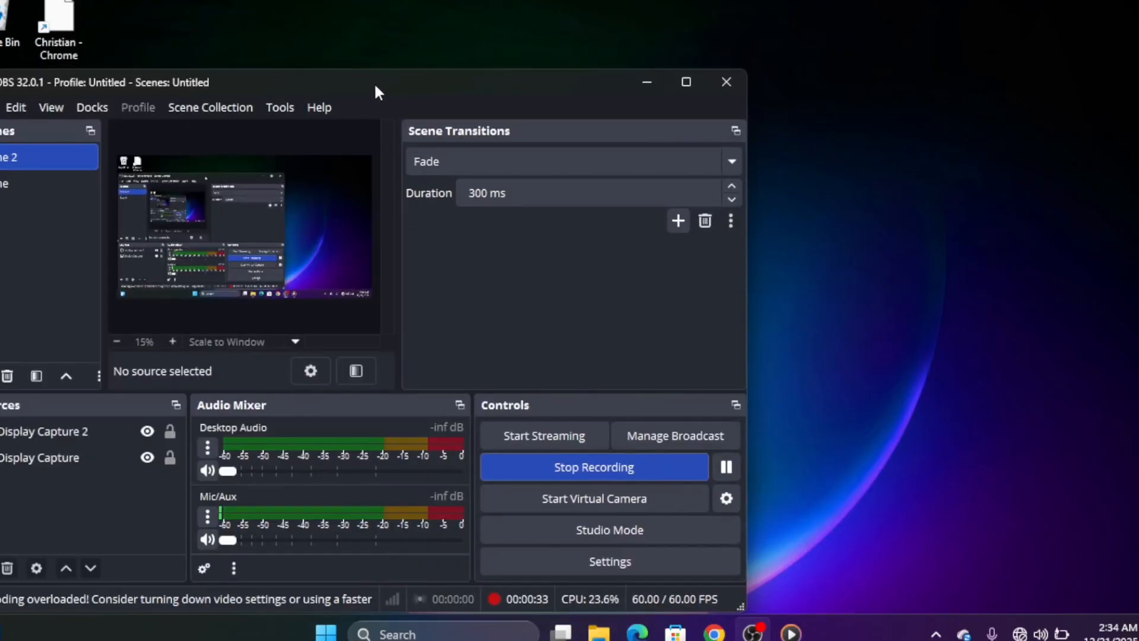
Start adding a Display Capture source to Scene 2
drag(379, 76, 621, 19)
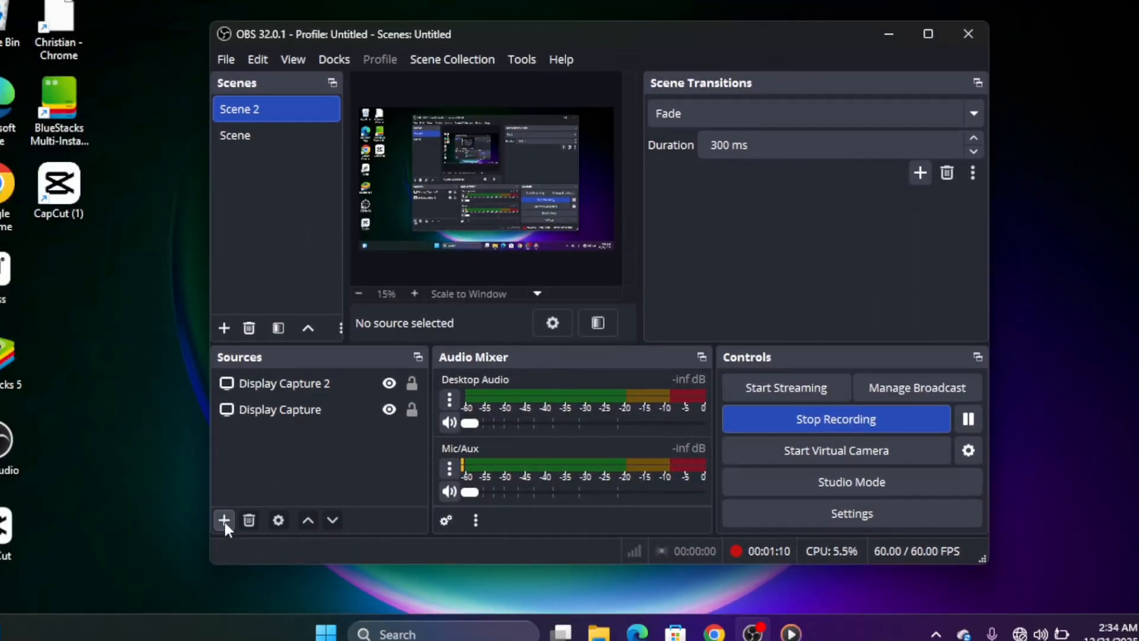
click(223, 520)
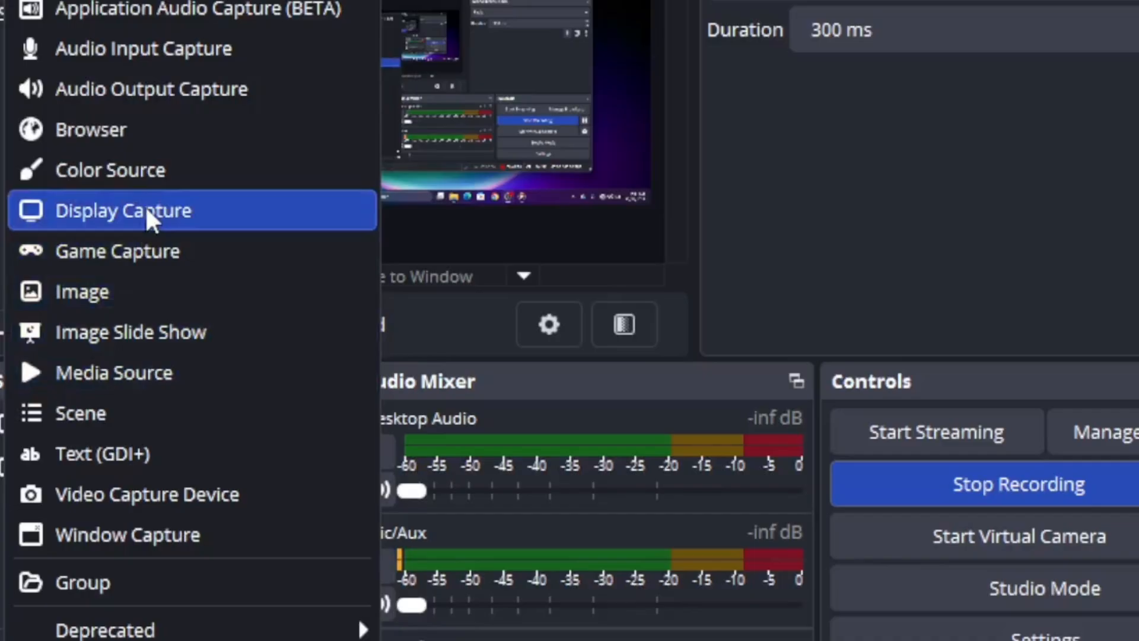
click(145, 209)
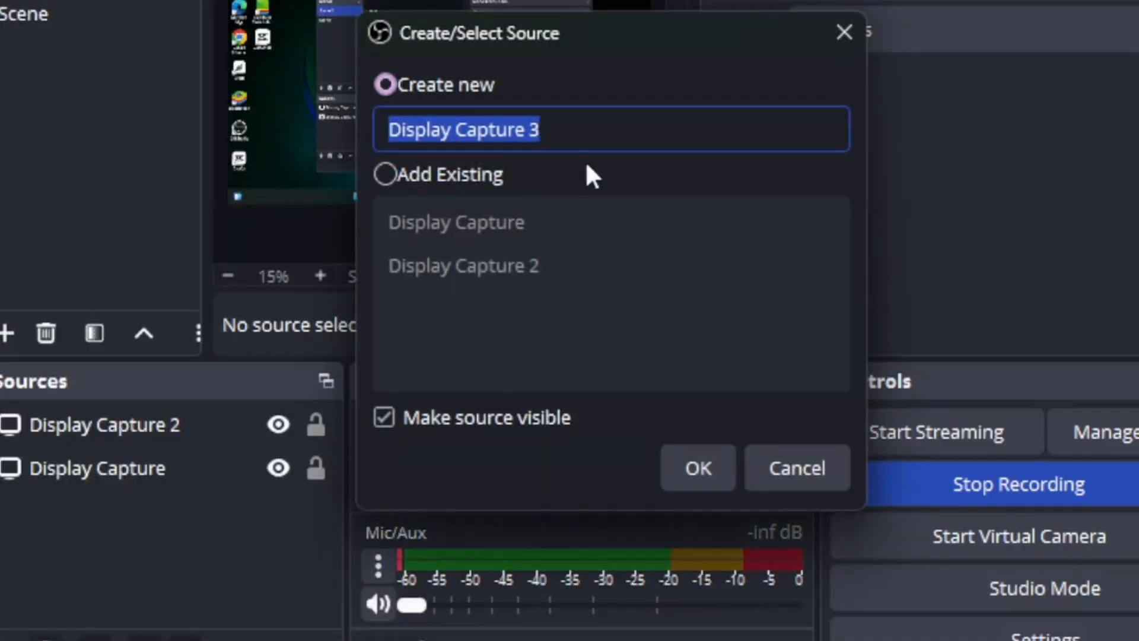
Create the new source under the name "youtube streams" and accept its default capture properties
click(562, 127)
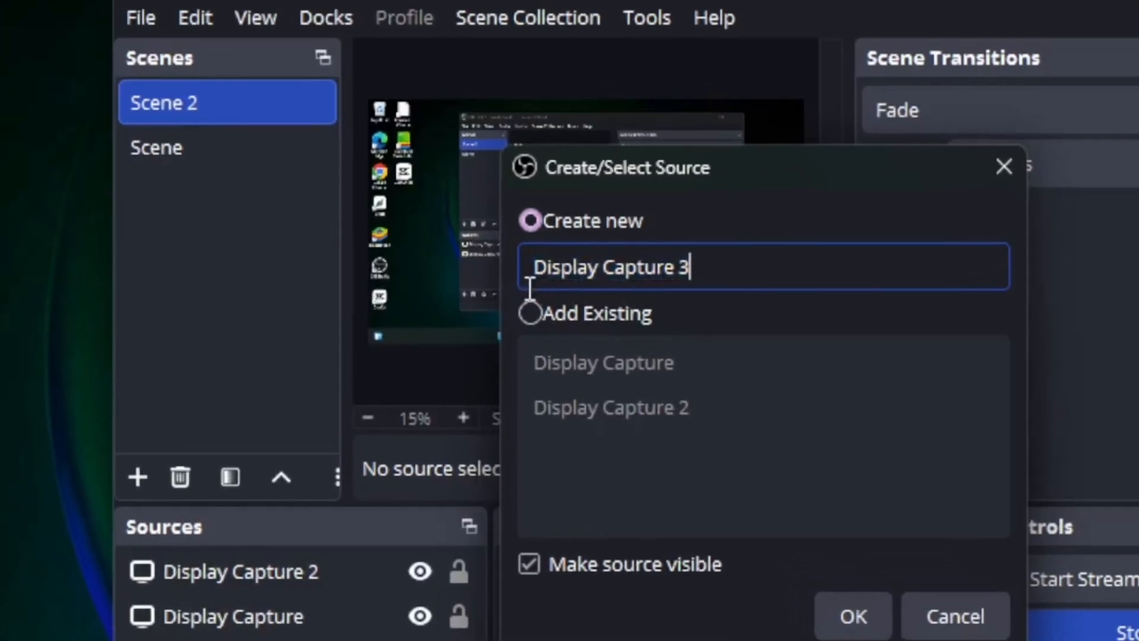
drag(690, 267, 516, 216)
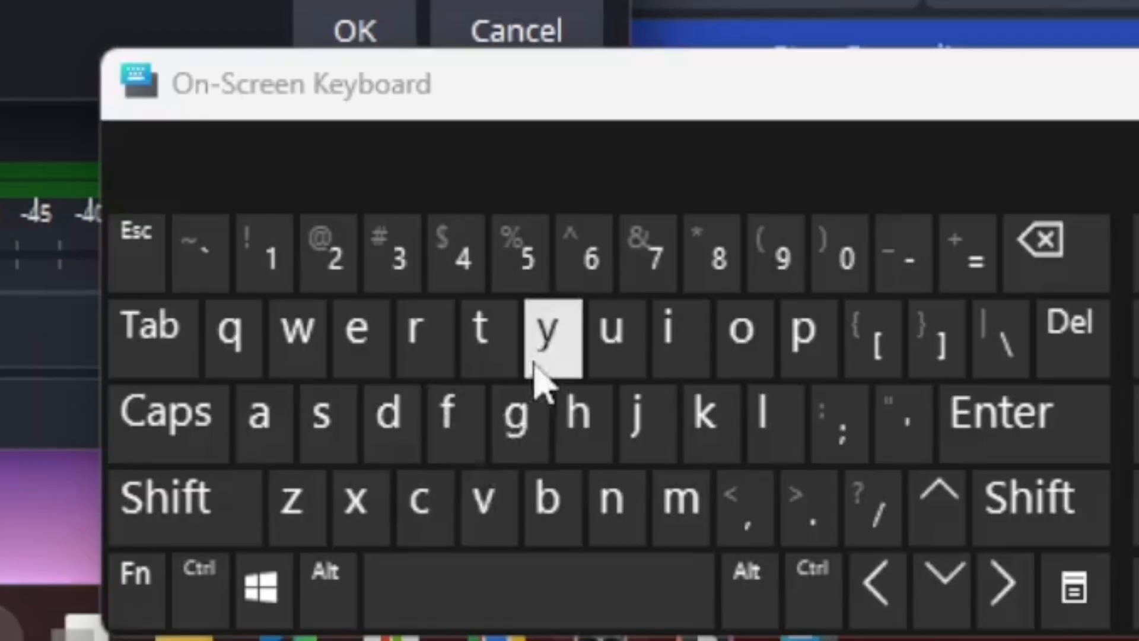
click(537, 360)
click(743, 341)
click(623, 341)
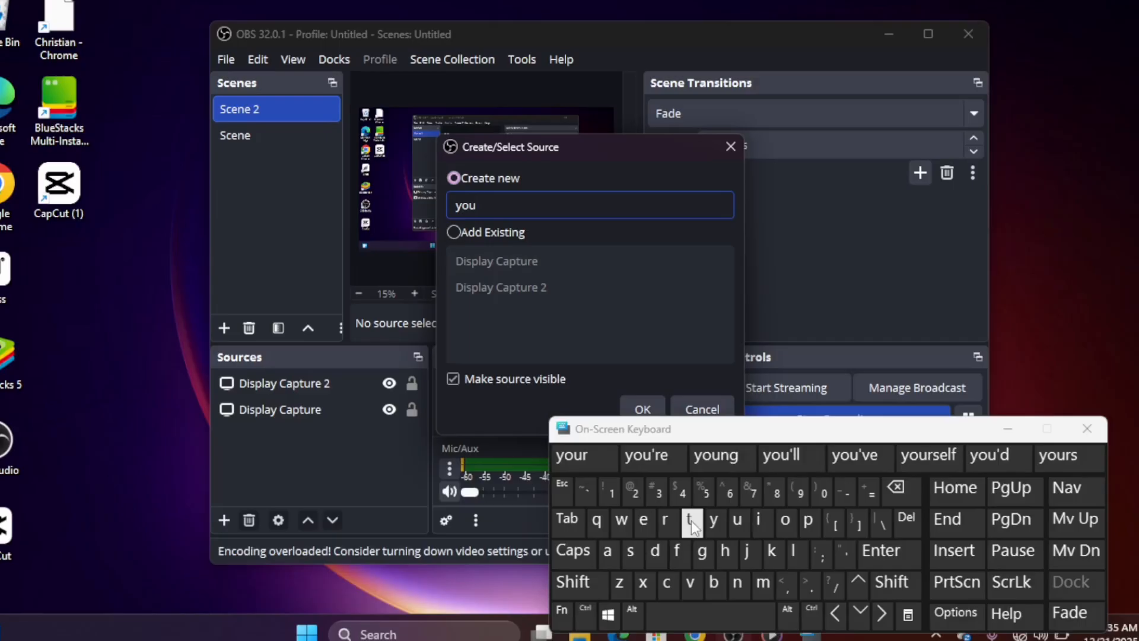
click(572, 561)
click(653, 564)
click(713, 581)
click(643, 520)
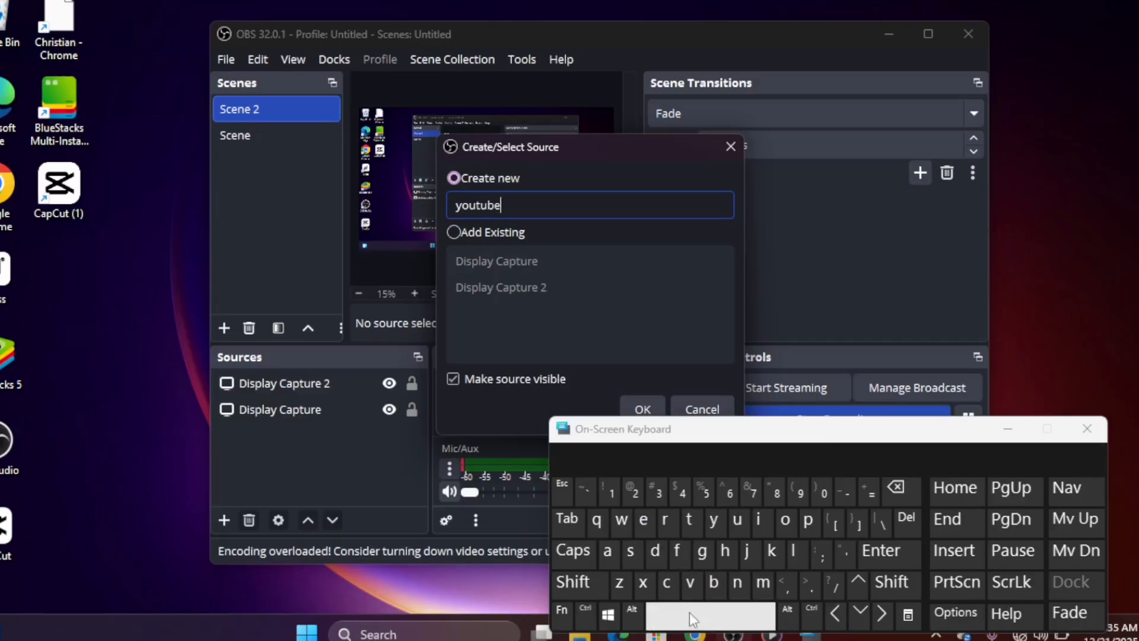
click(690, 613)
click(631, 550)
click(689, 519)
click(665, 520)
click(643, 520)
click(607, 551)
click(763, 581)
click(640, 563)
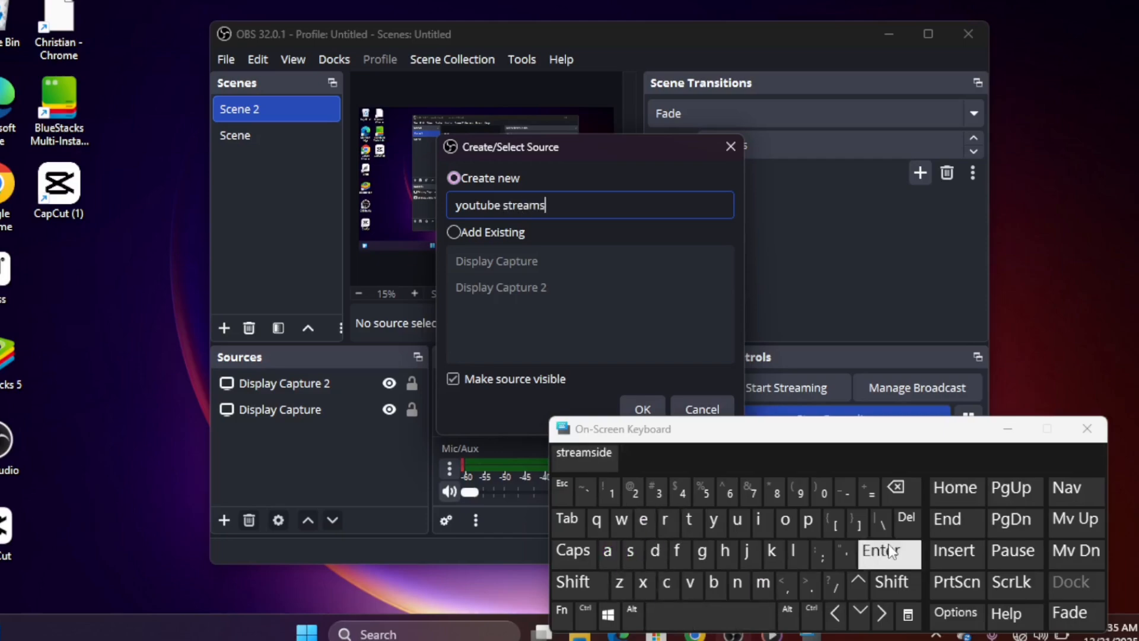
click(884, 550)
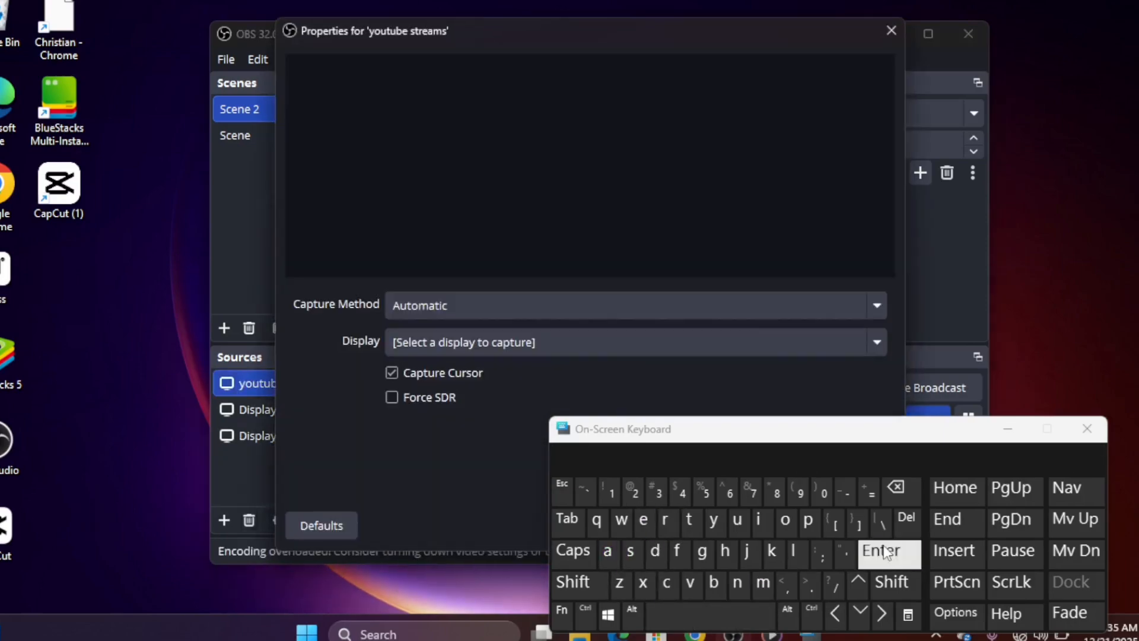
click(1007, 428)
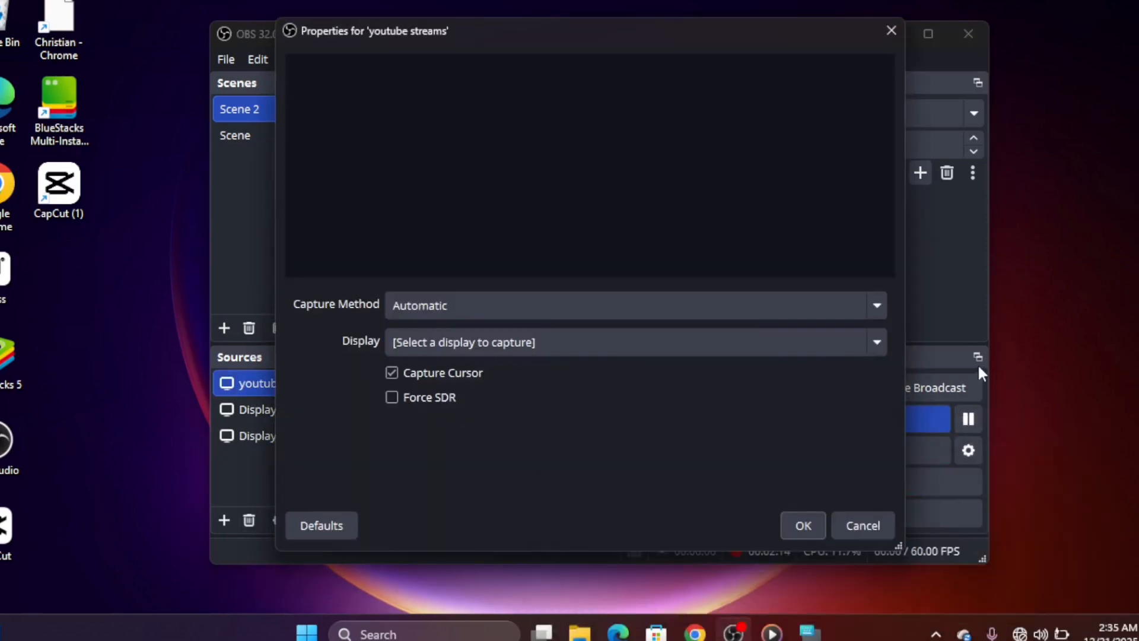
click(810, 521)
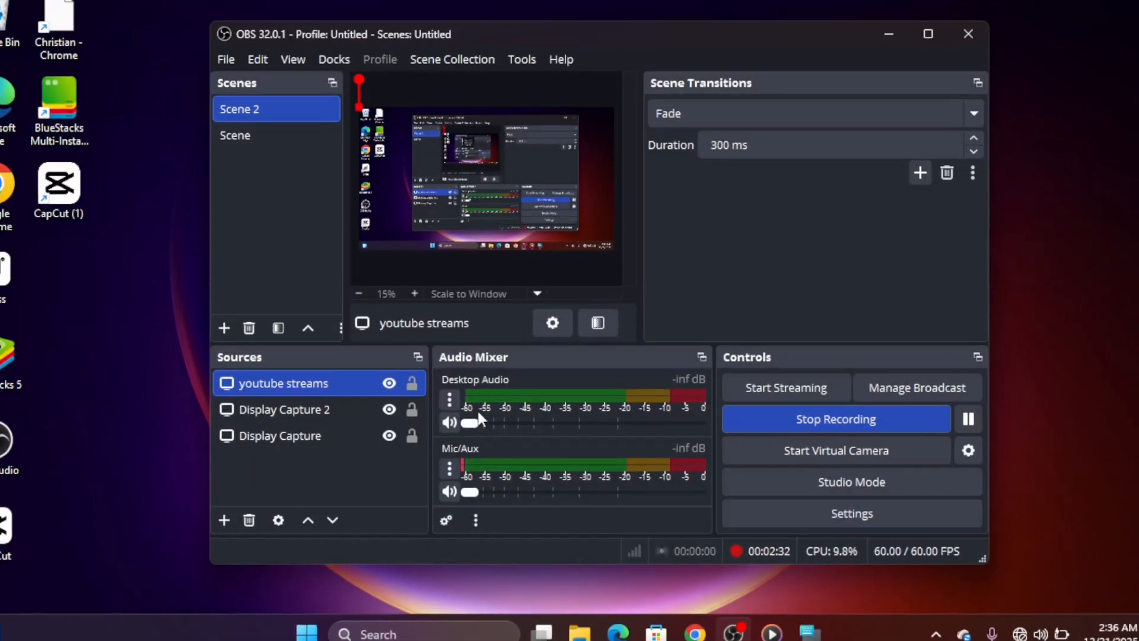
Raise both the Desktop Audio and Mic/Aux volumes to 0.0 dB
drag(484, 414, 709, 414)
drag(394, 511, 753, 511)
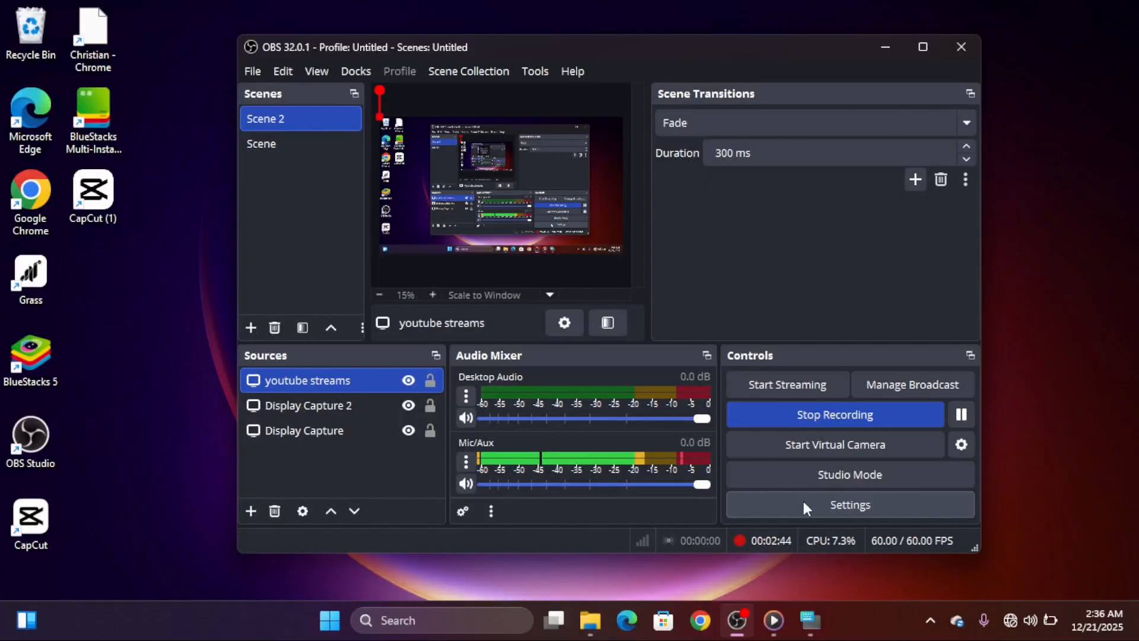
Set the streaming service to YouTube - RTMPS in the stream settings
click(806, 507)
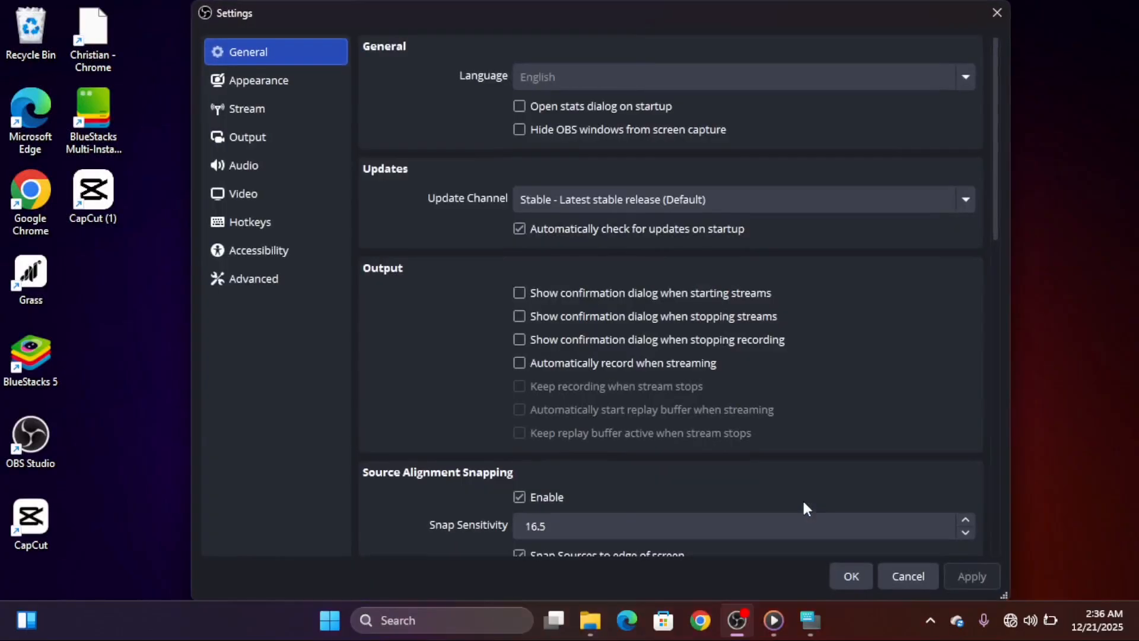
click(284, 110)
click(605, 51)
click(596, 135)
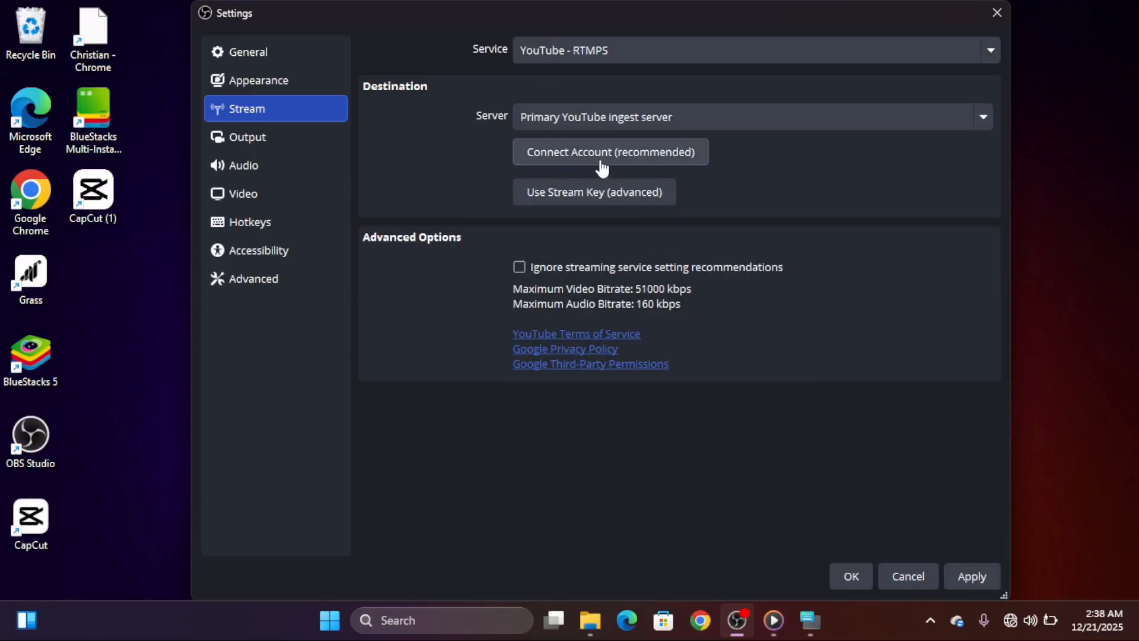
Connect the YouTube account by authorizing OBS Studio through the Google sign-in, and return to the OBS settings
click(567, 152)
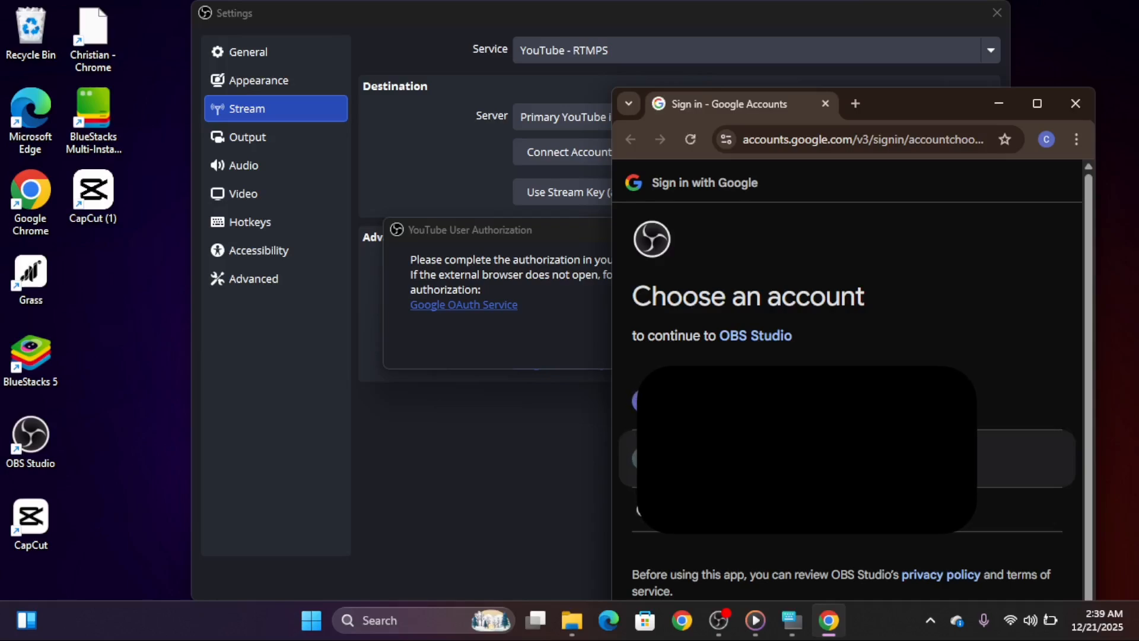
click(1025, 458)
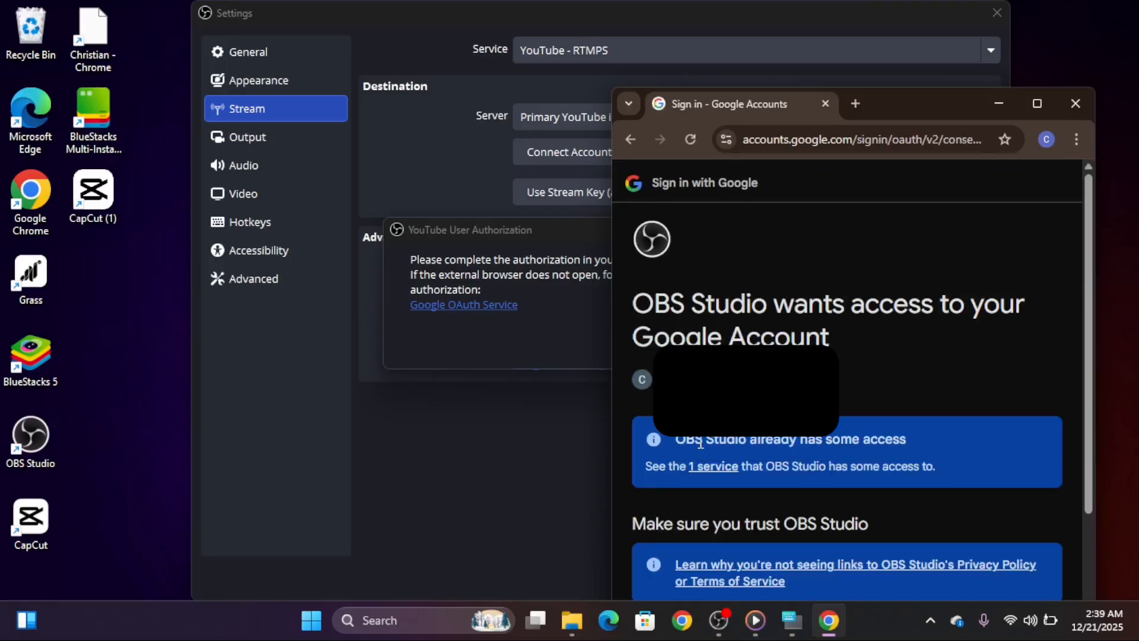
scroll(782, 439, down, 3)
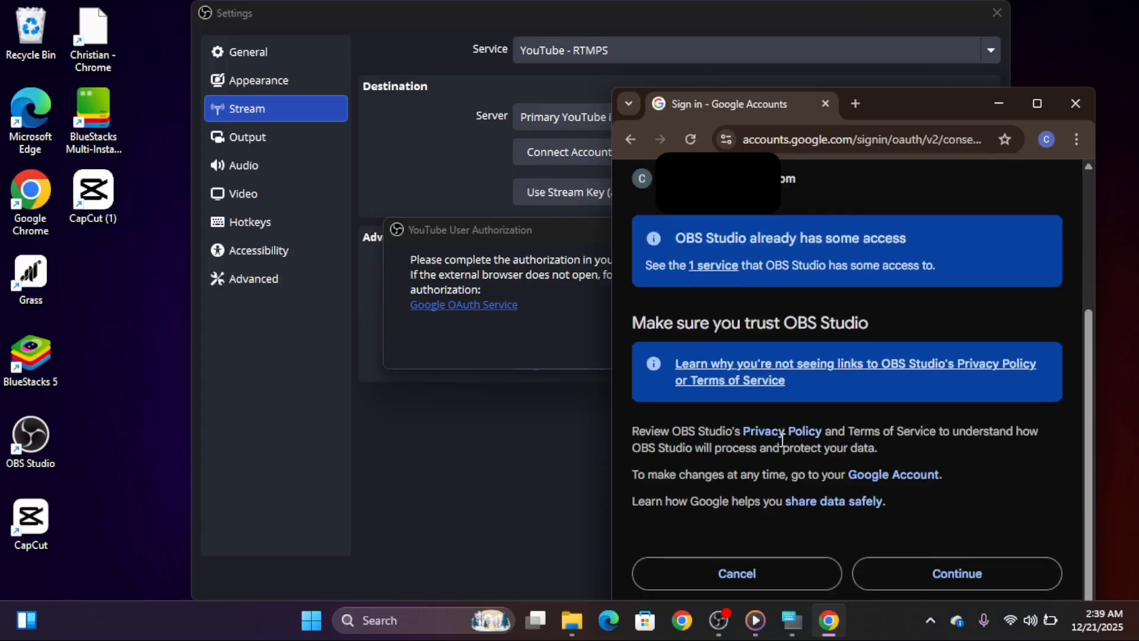
click(907, 571)
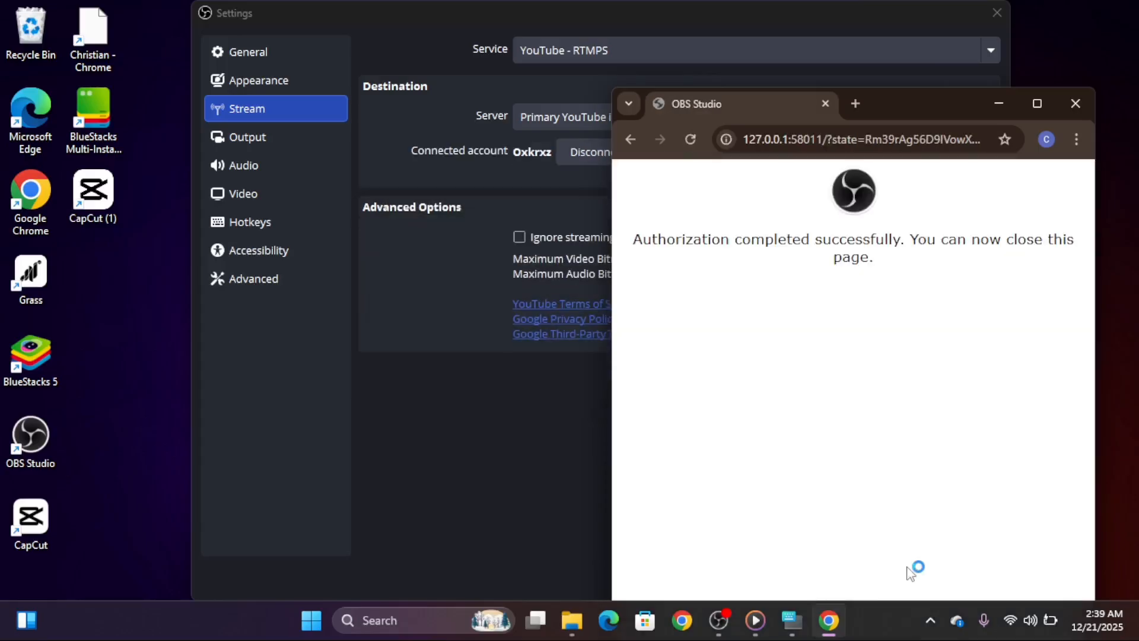
click(998, 105)
Open the output settings and select the streaming Video Bitrate value
click(272, 135)
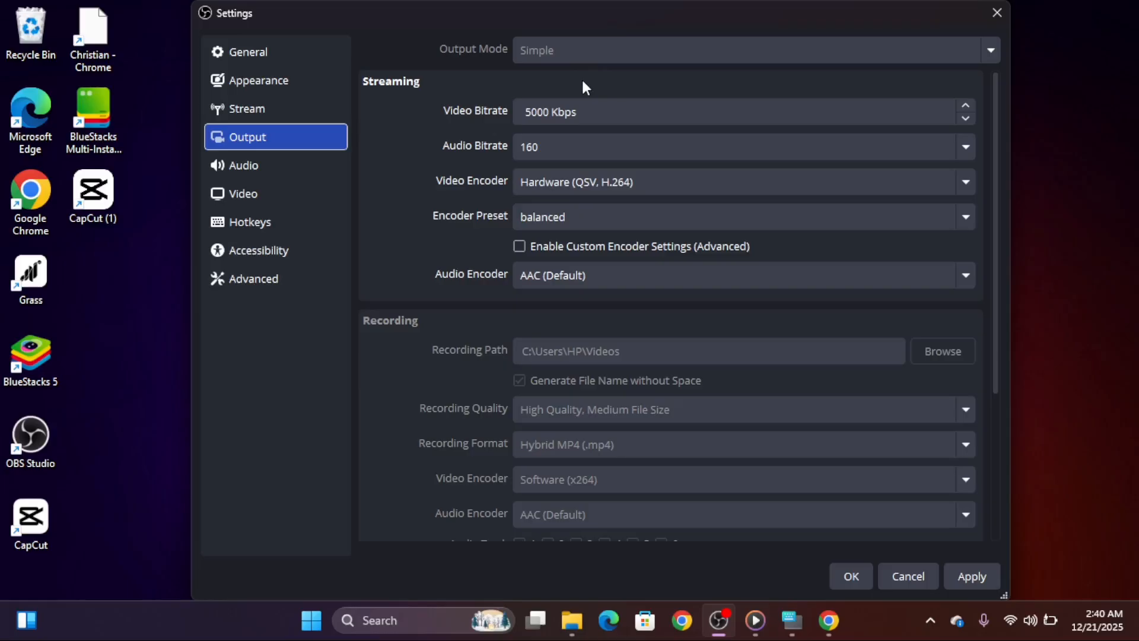
drag(600, 112, 489, 119)
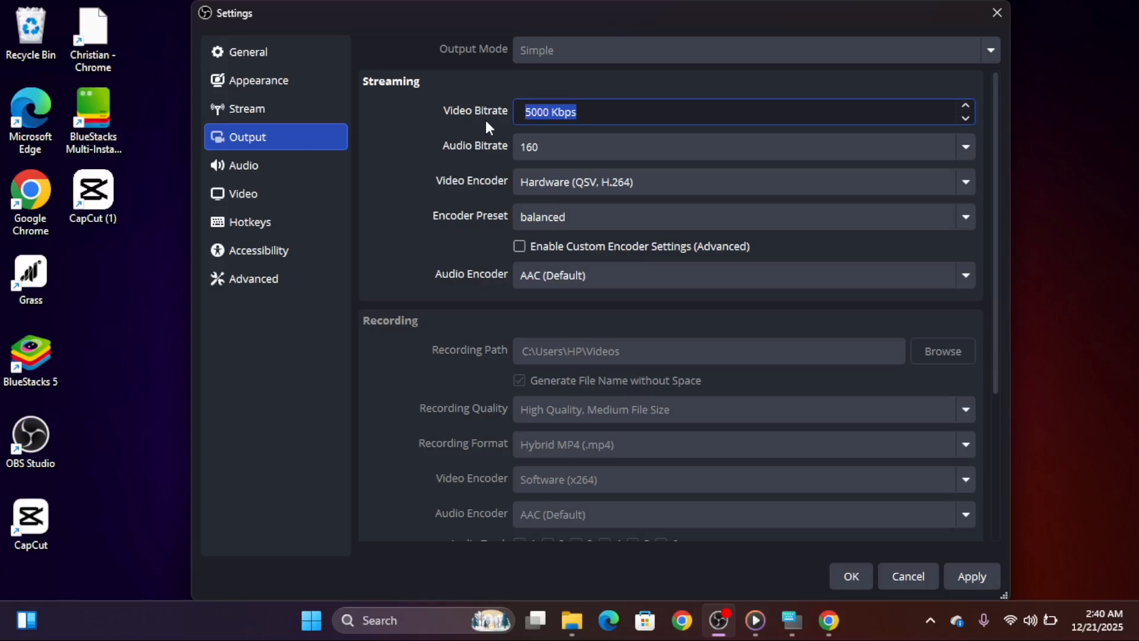
Switch to Chrome, run the speed test on speedtest.net without granting location access, and check the upload speed
click(829, 620)
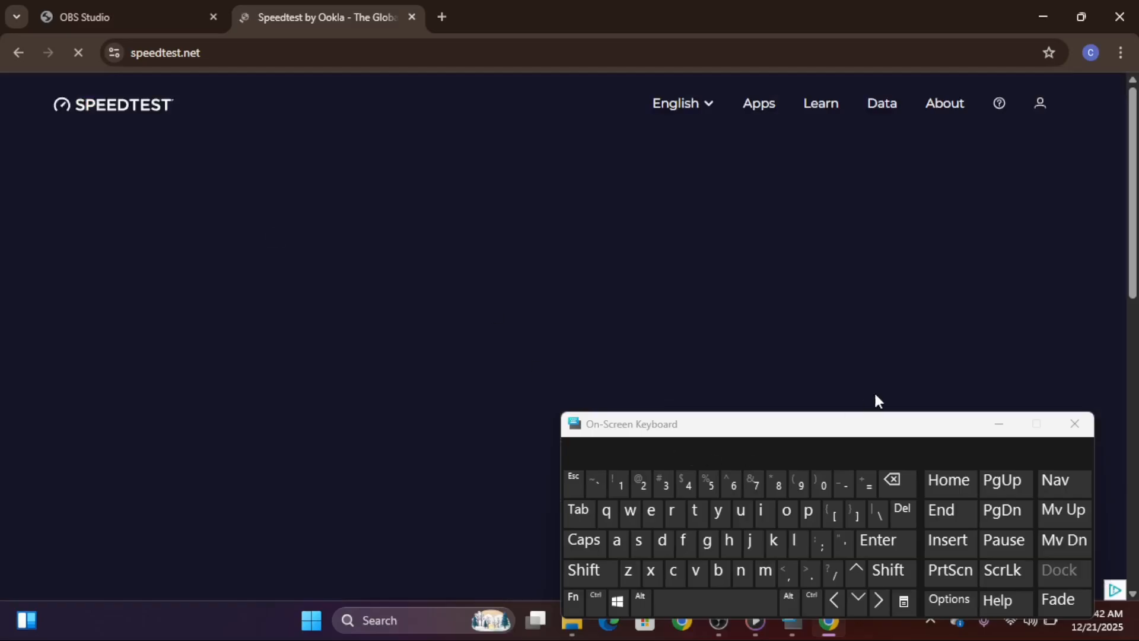
click(1001, 424)
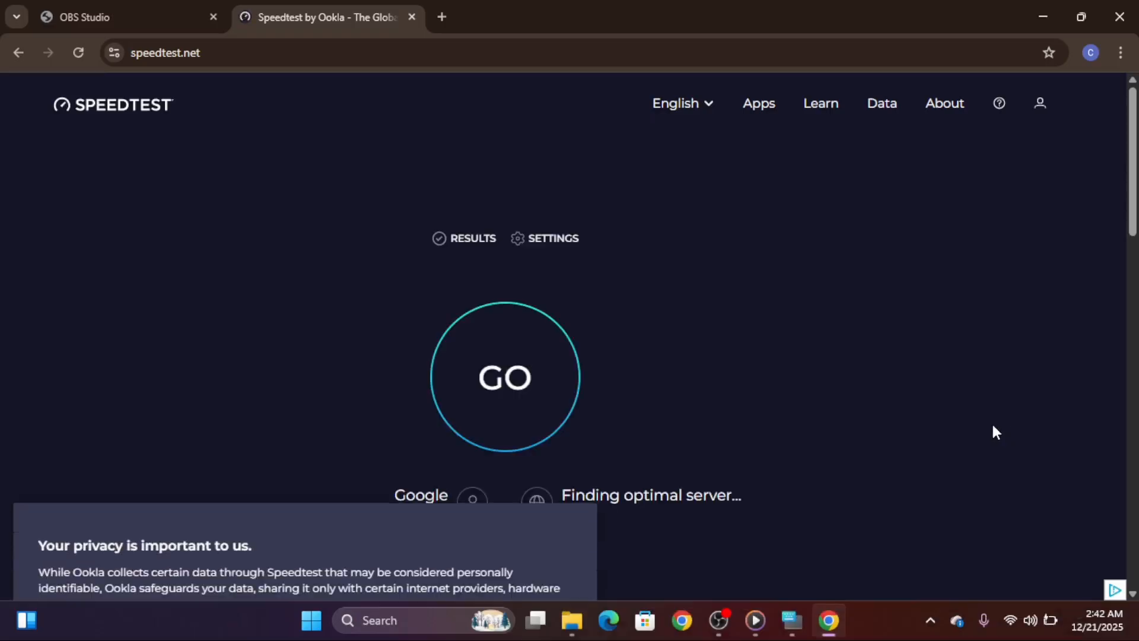
click(503, 566)
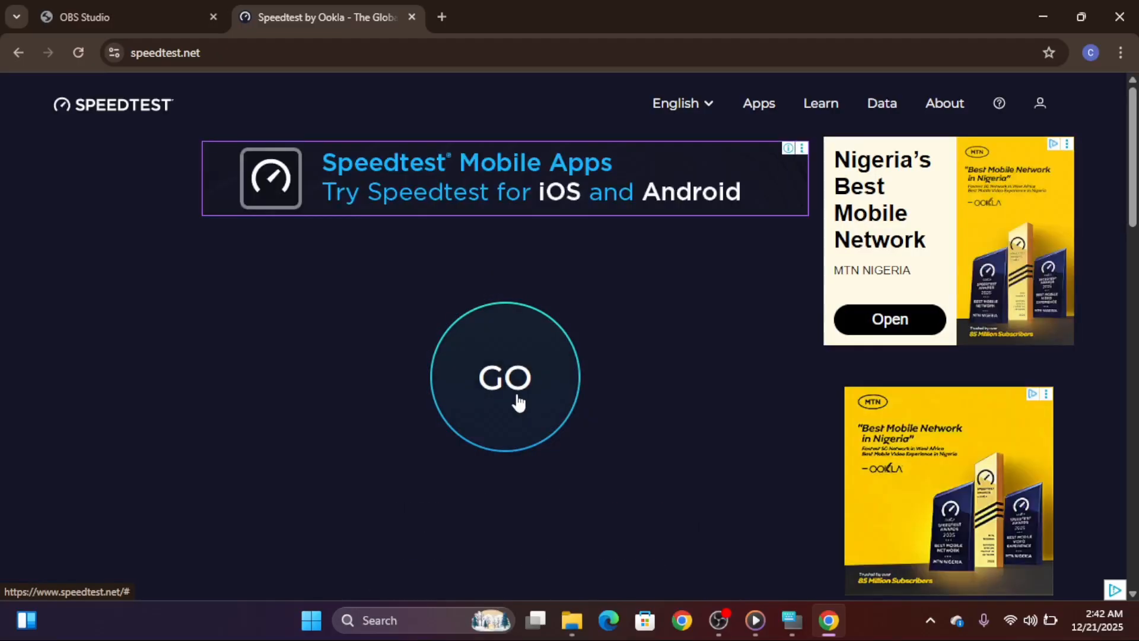
click(516, 399)
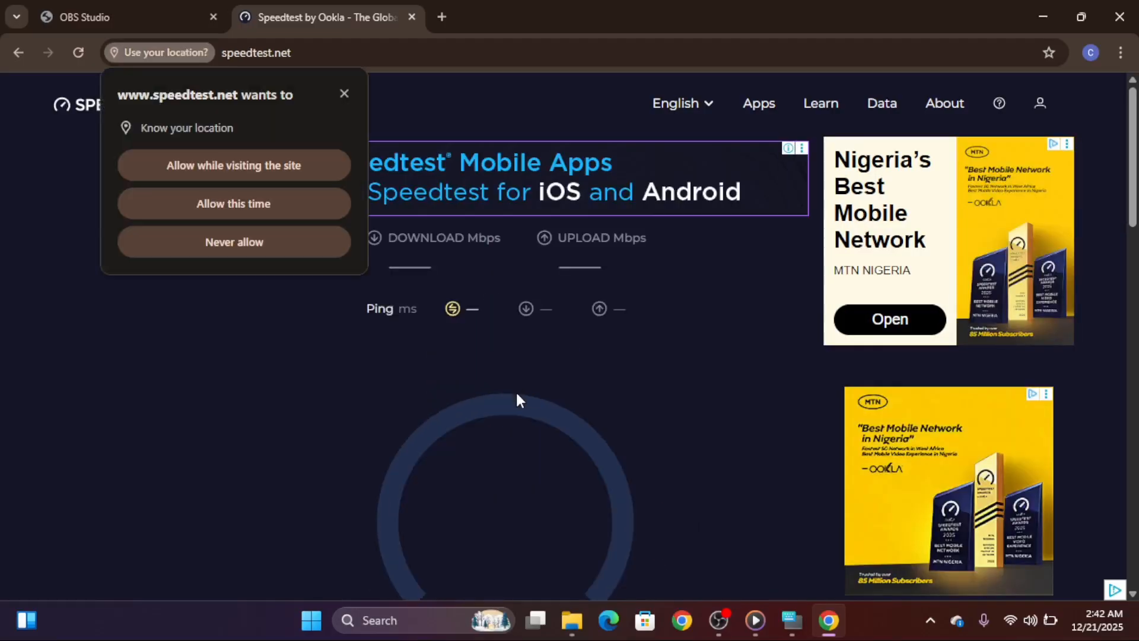
click(344, 93)
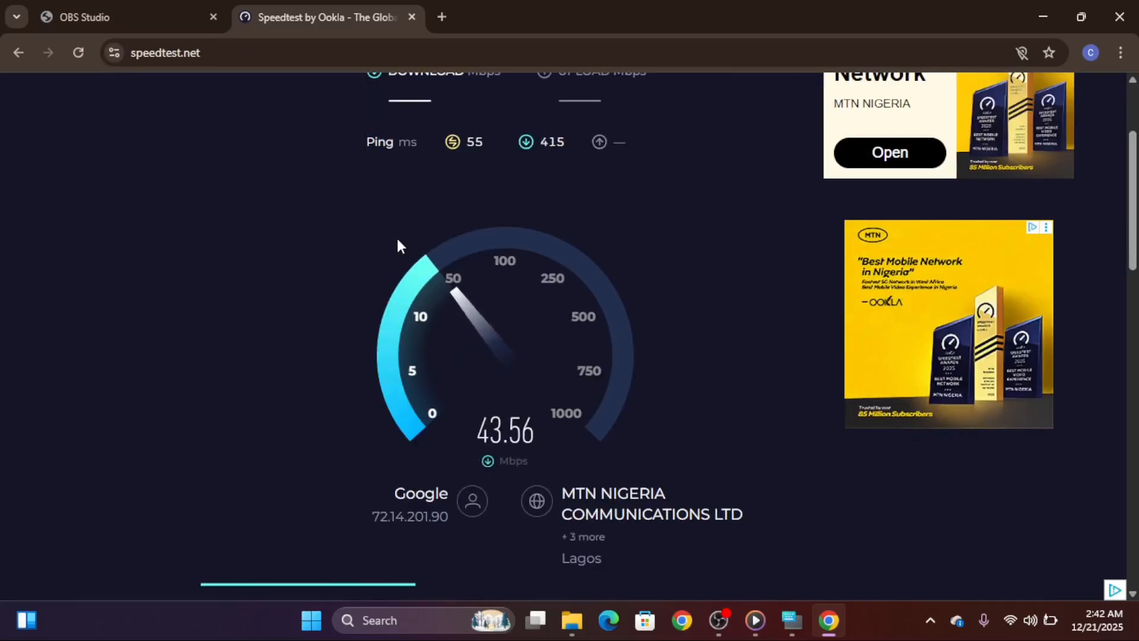
scroll(396, 236, up, 3)
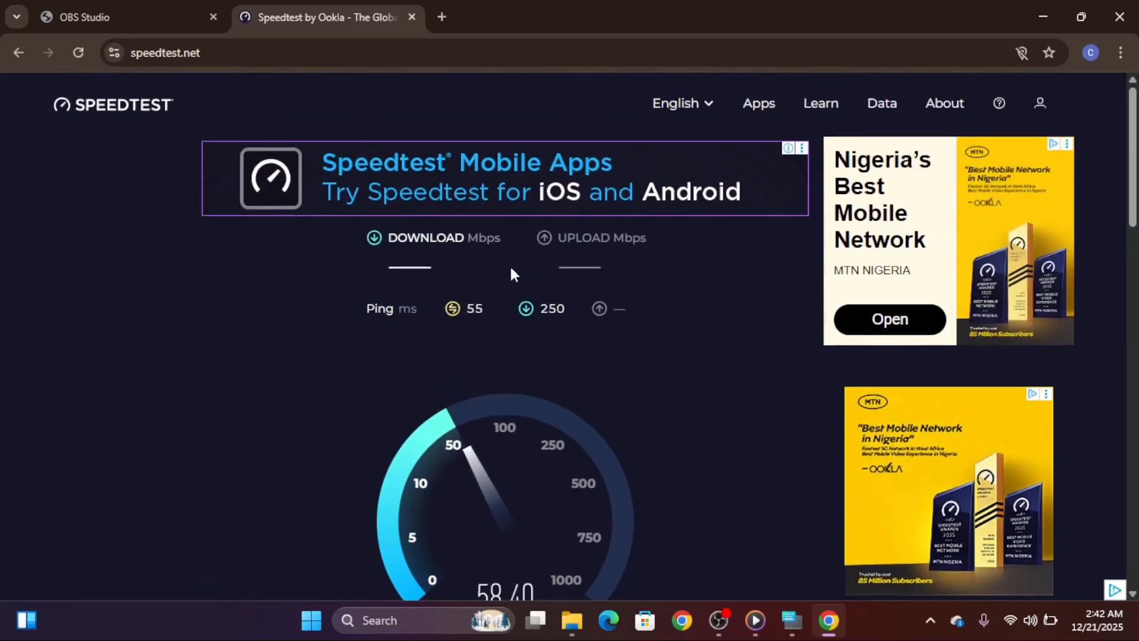
scroll(553, 333, down, 3)
scroll(555, 320, up, 2)
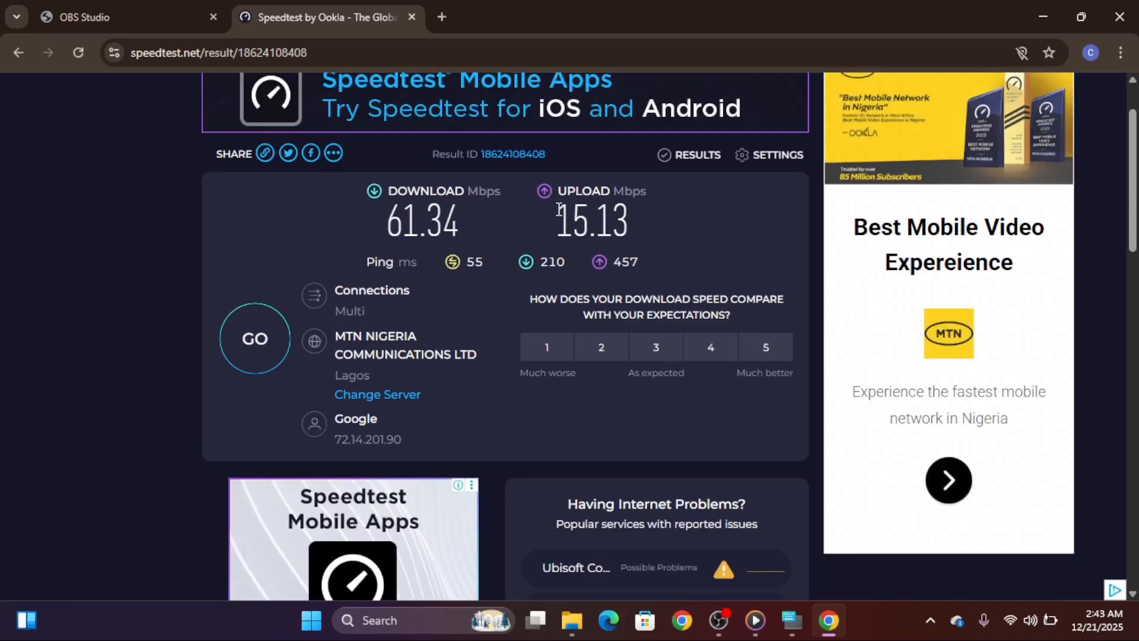
mouse_move(558, 209)
mouse_down()
mouse_move(680, 221)
mouse_move(577, 222)
mouse_up()
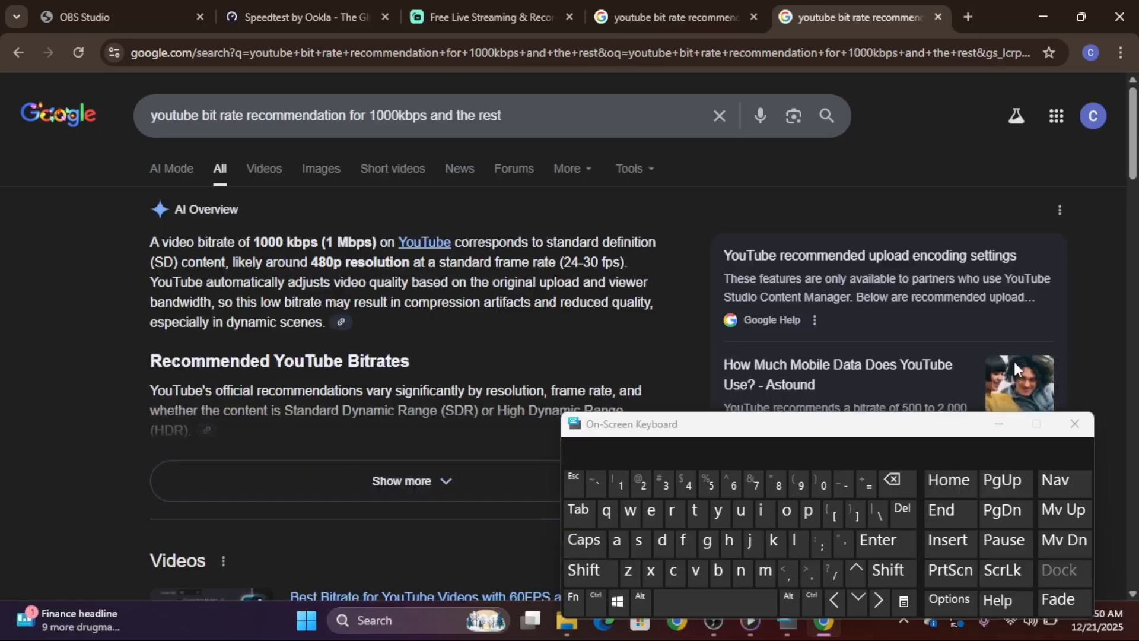
Expand the AI overview on YouTube bitrates and examine the recommended values for each resolution and frame rate
click(1021, 424)
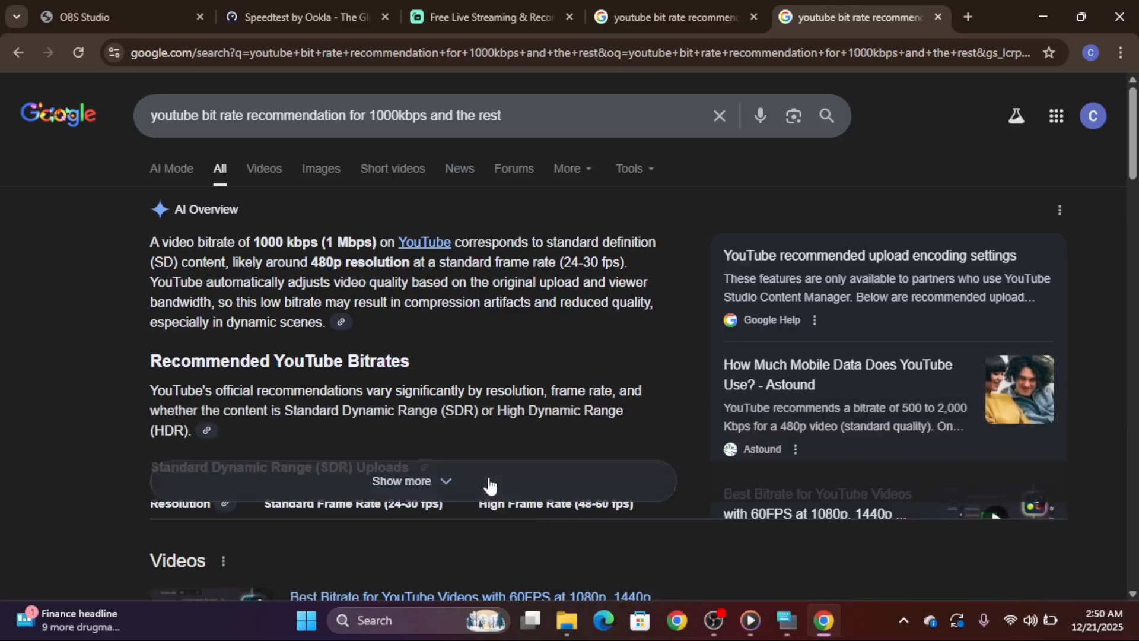
click(488, 482)
scroll(491, 460, down, 3)
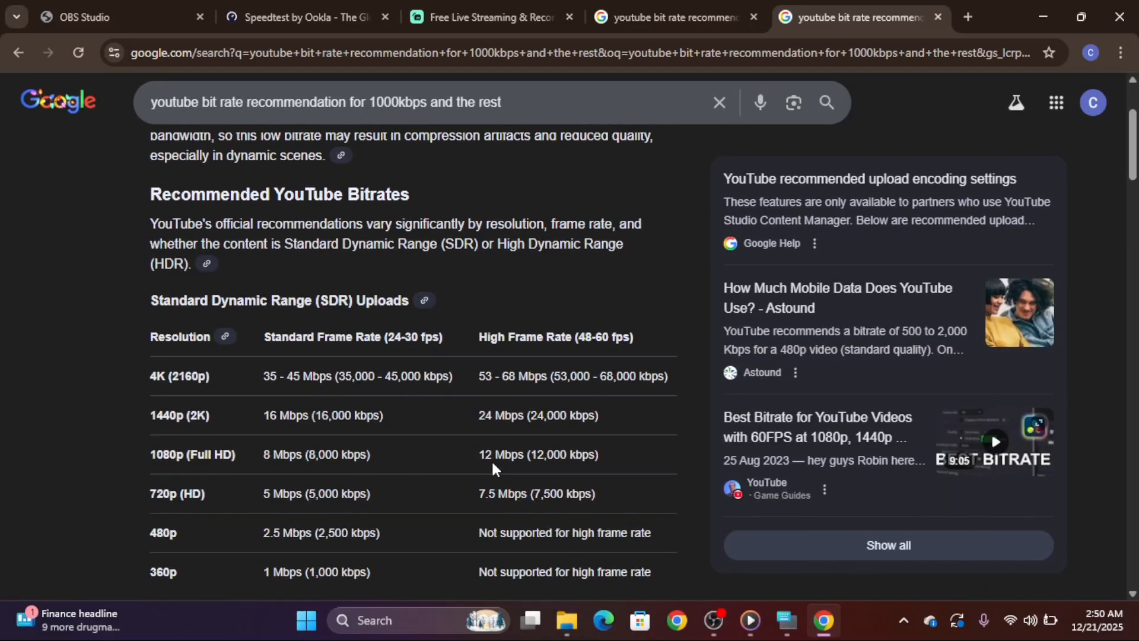
scroll(493, 464, down, 2)
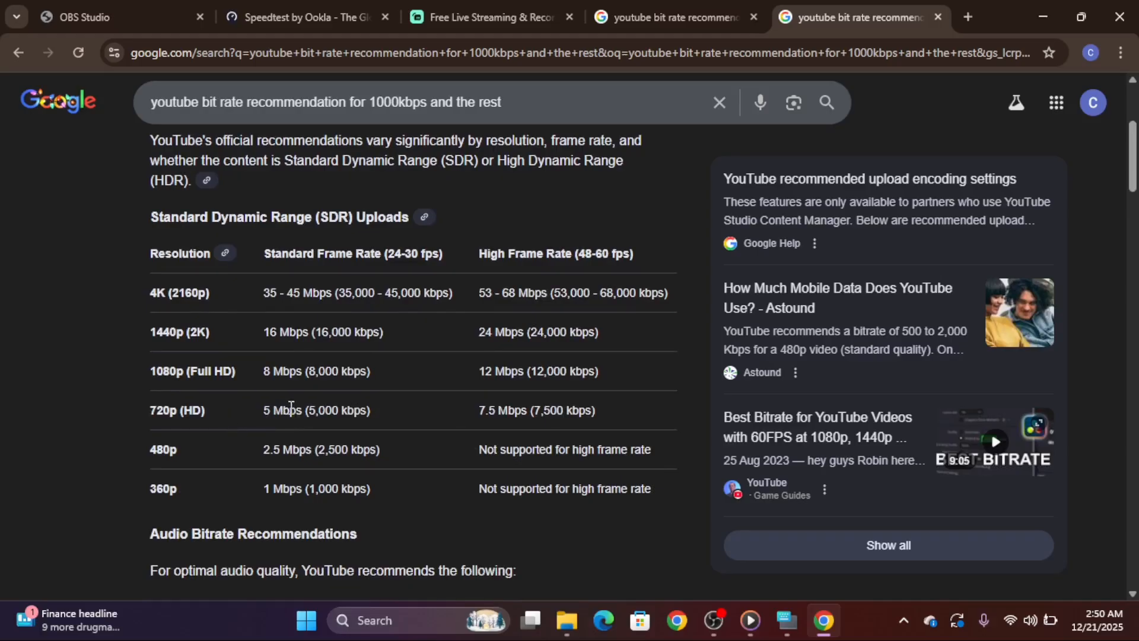
scroll(432, 387, up, 3)
scroll(432, 387, down, 1)
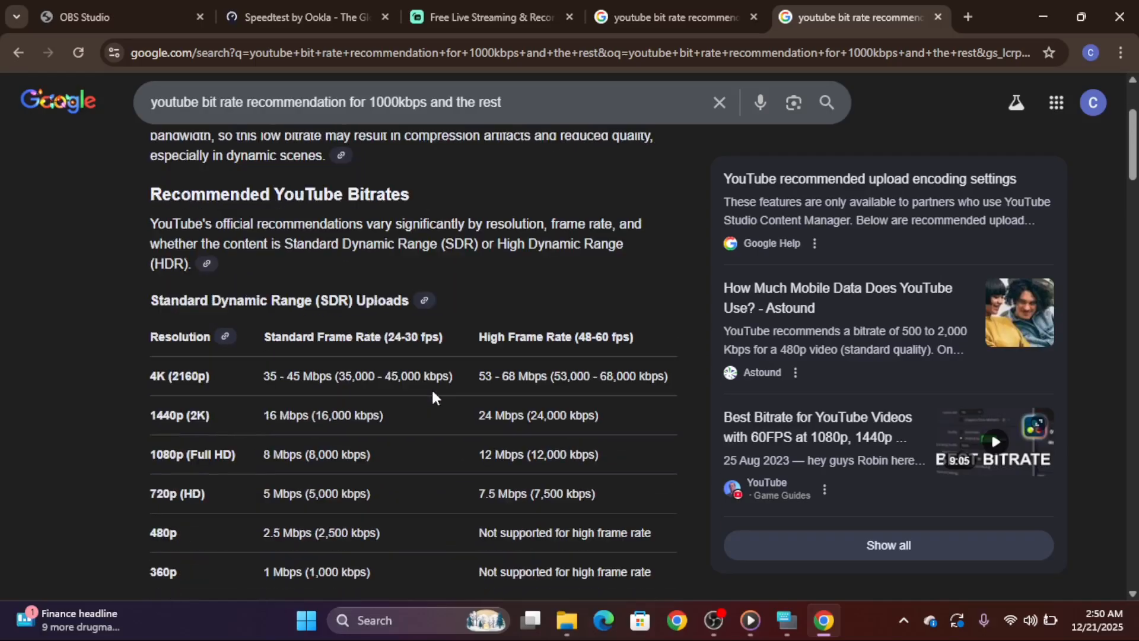
scroll(432, 386, up, 2)
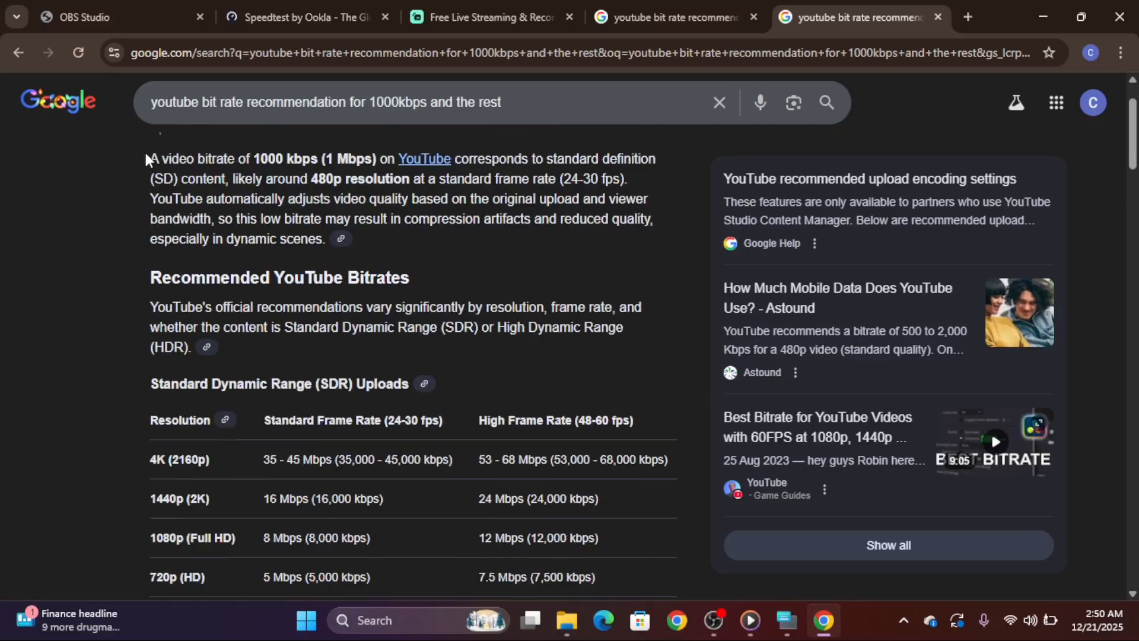
scroll(356, 178, up, 2)
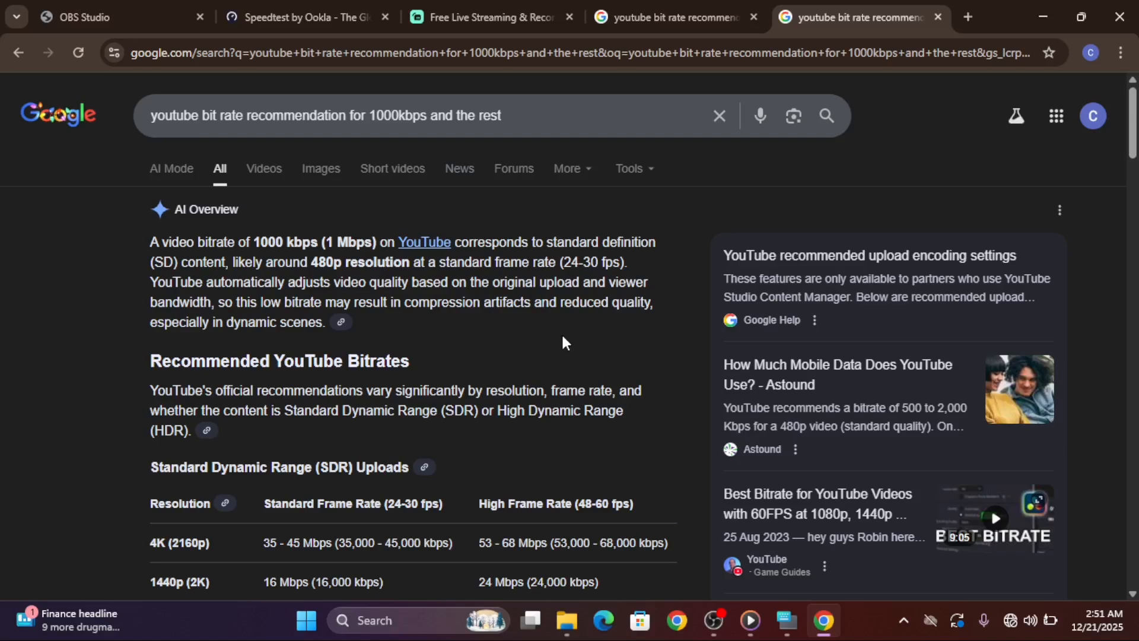
scroll(486, 379, down, 4)
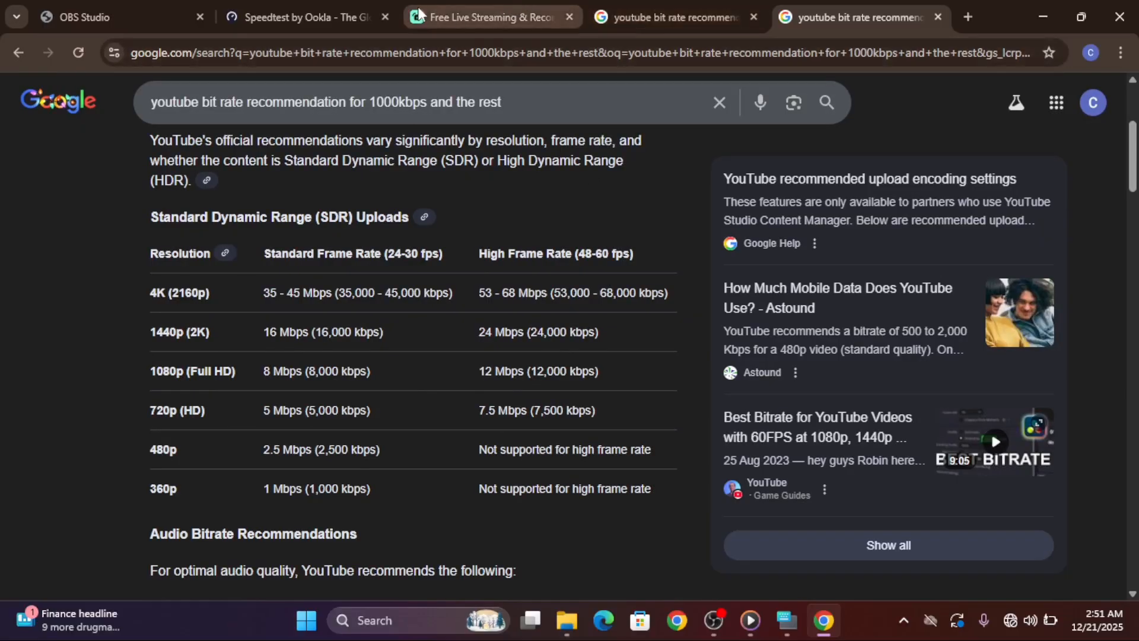
Switch back to OBS Studio, set the streaming Video Bitrate to 5000 Kbps in the output settings, and apply the change
click(714, 620)
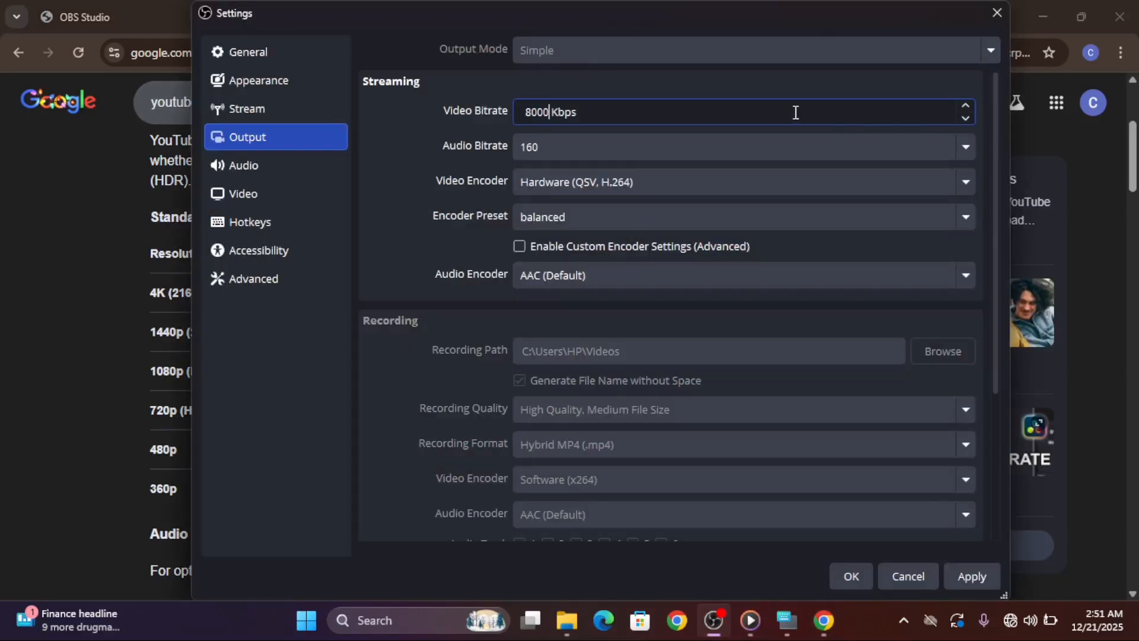
double_click(548, 112)
text(5000)
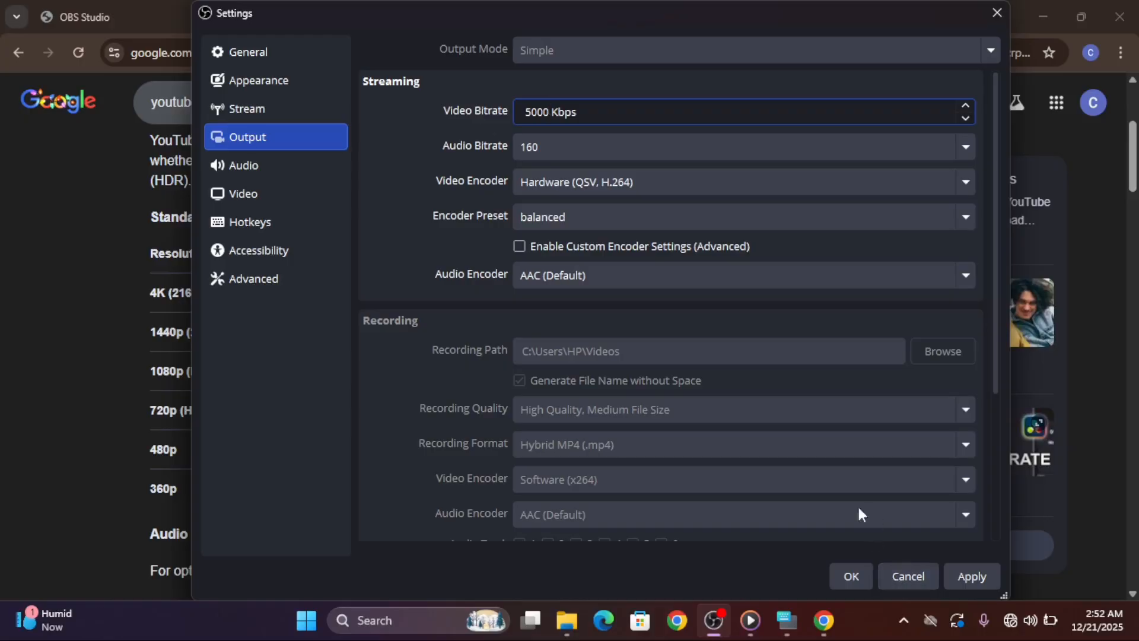
click(567, 153)
click(566, 148)
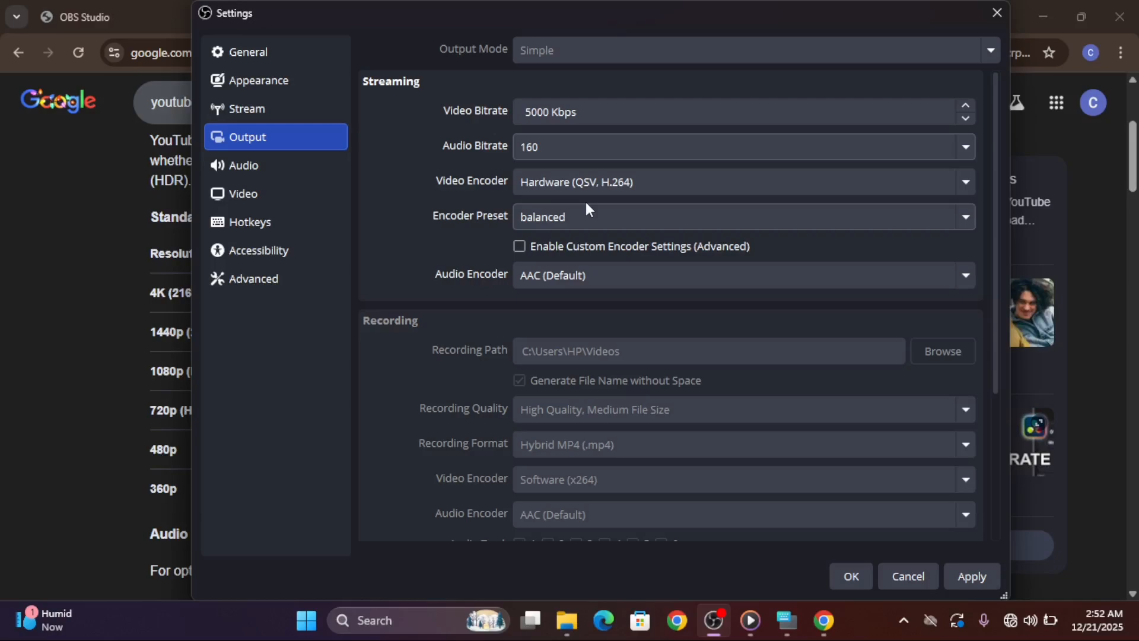
click(586, 272)
click(592, 271)
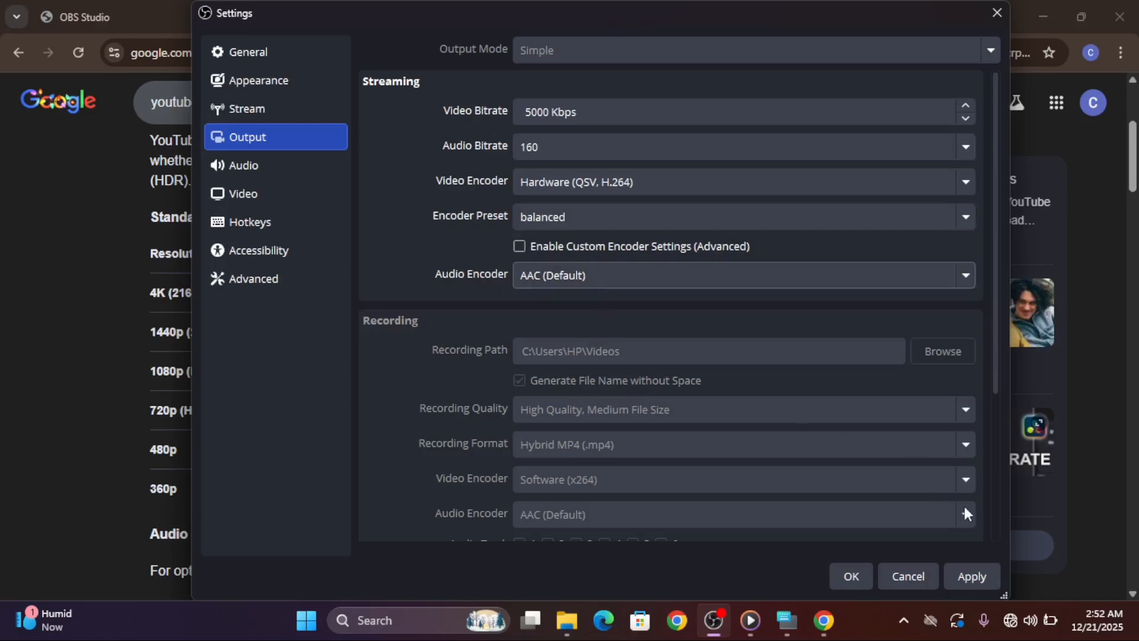
click(974, 581)
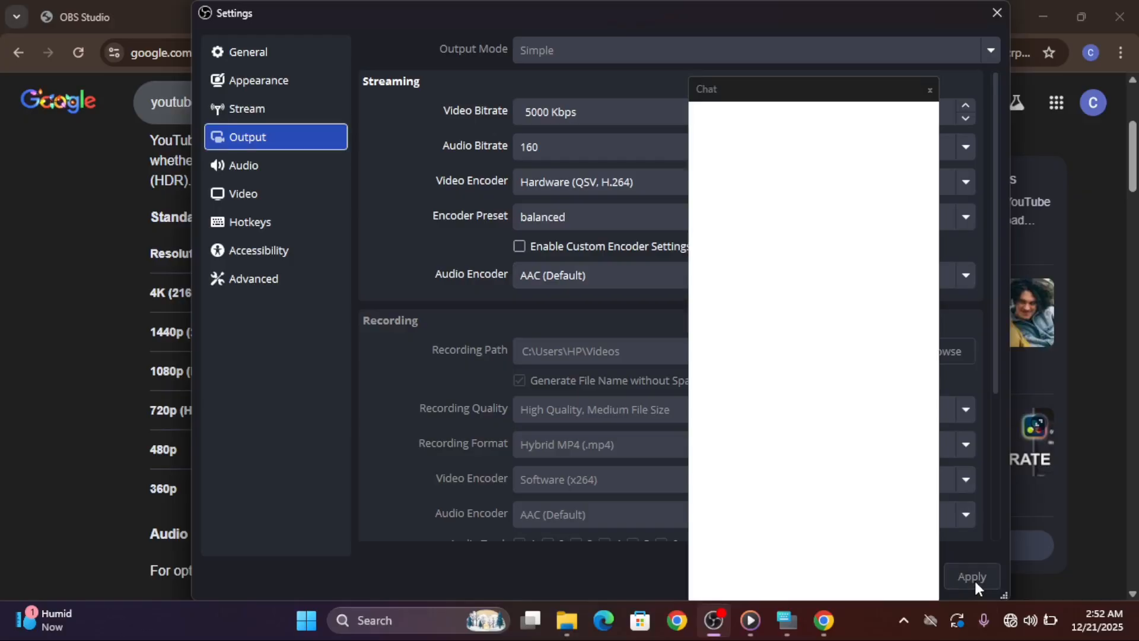
Check the devices chosen for Desktop Audio and Mic/Auxiliary Audio in the audio settings, and open the video settings
click(250, 159)
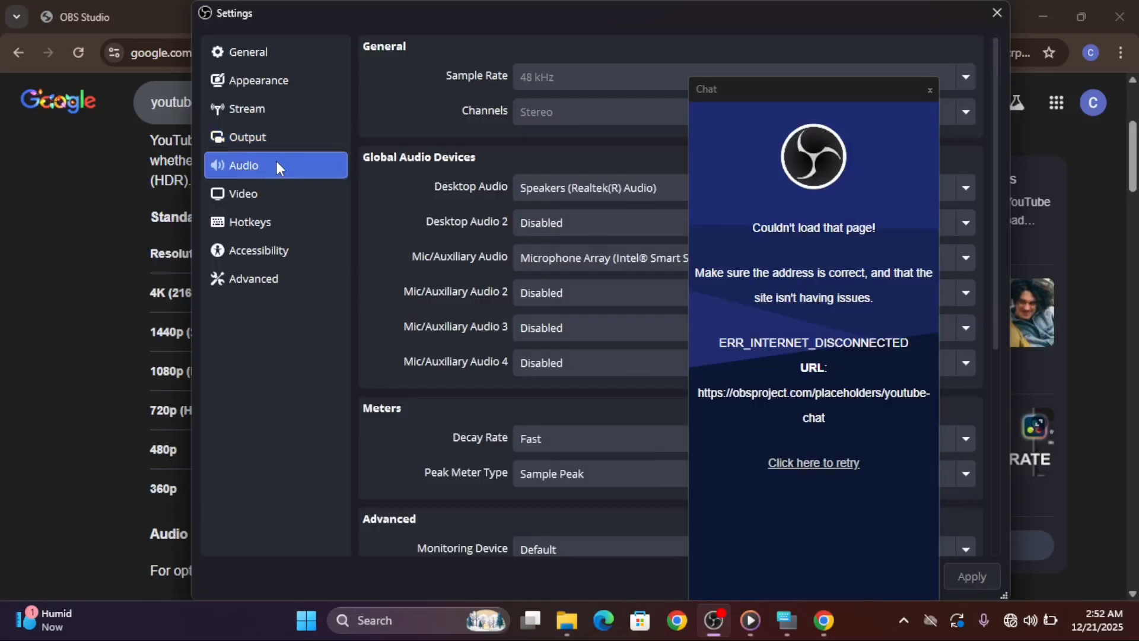
click(929, 90)
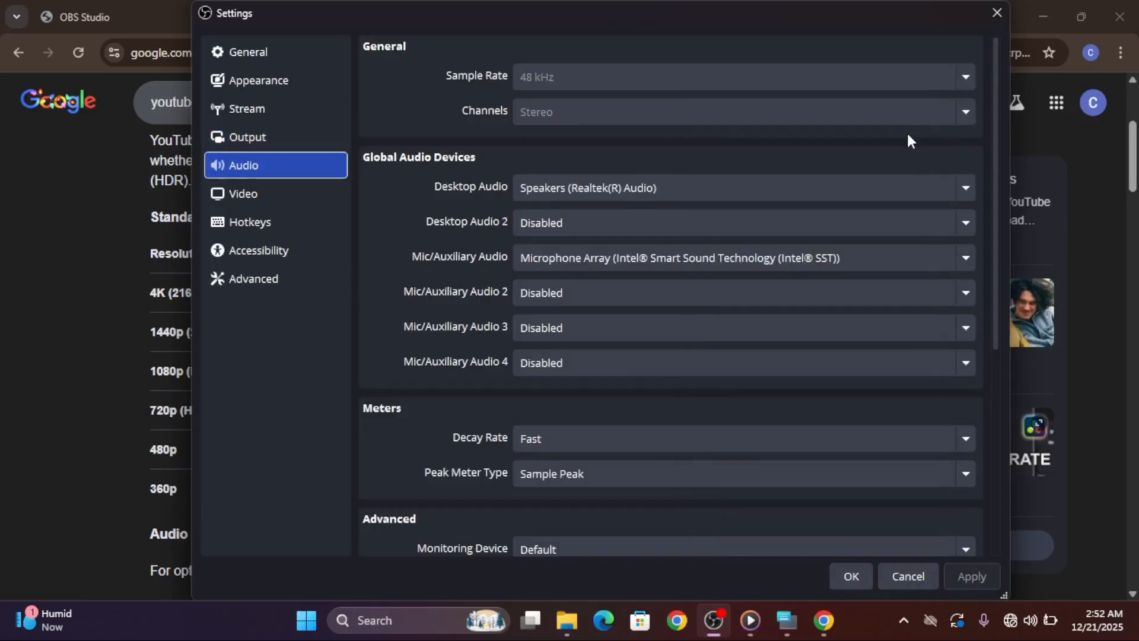
click(600, 194)
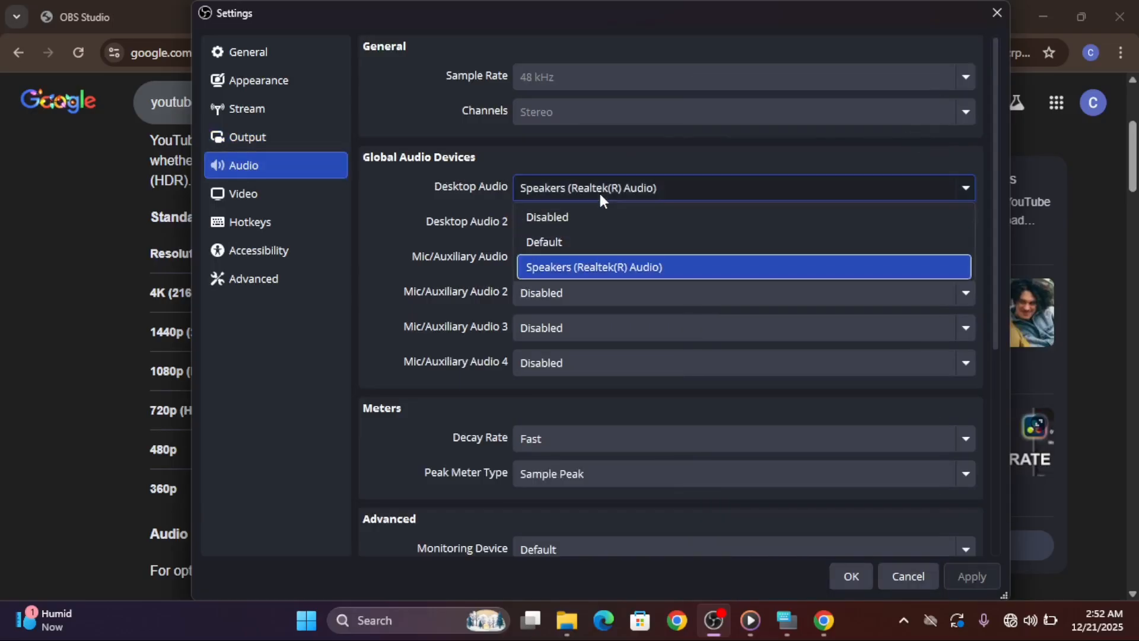
click(599, 194)
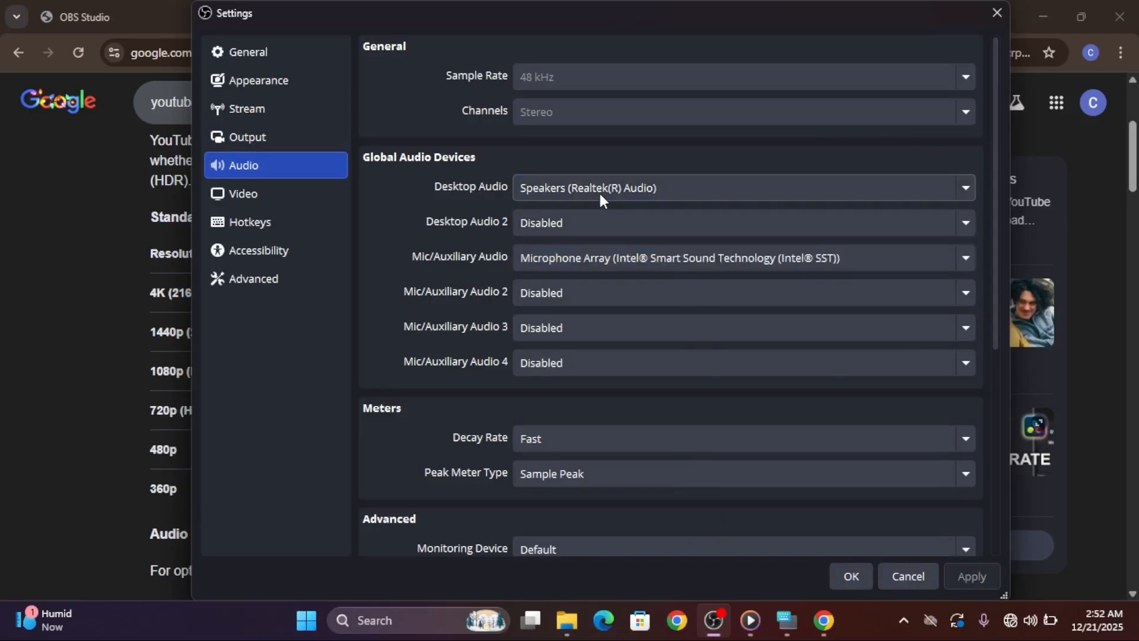
click(551, 261)
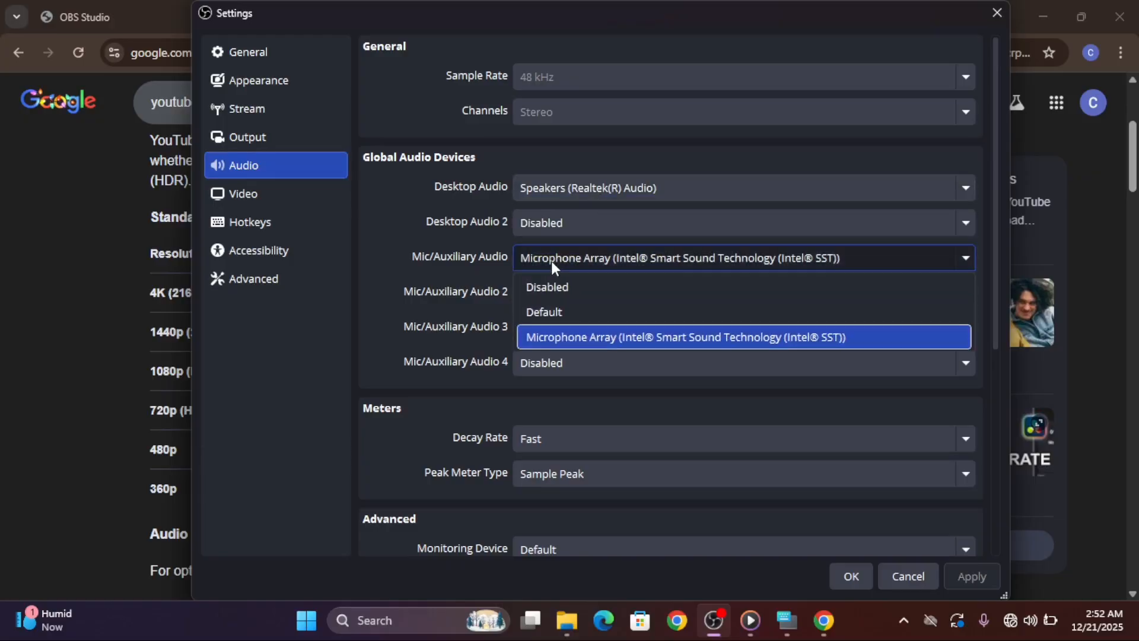
click(550, 261)
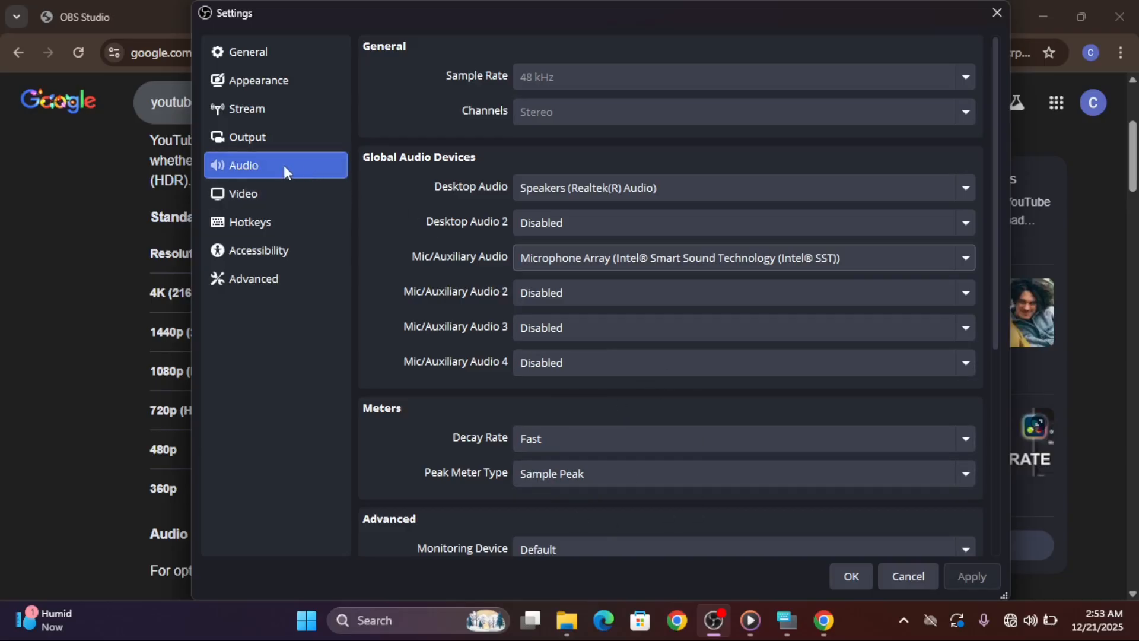
click(275, 188)
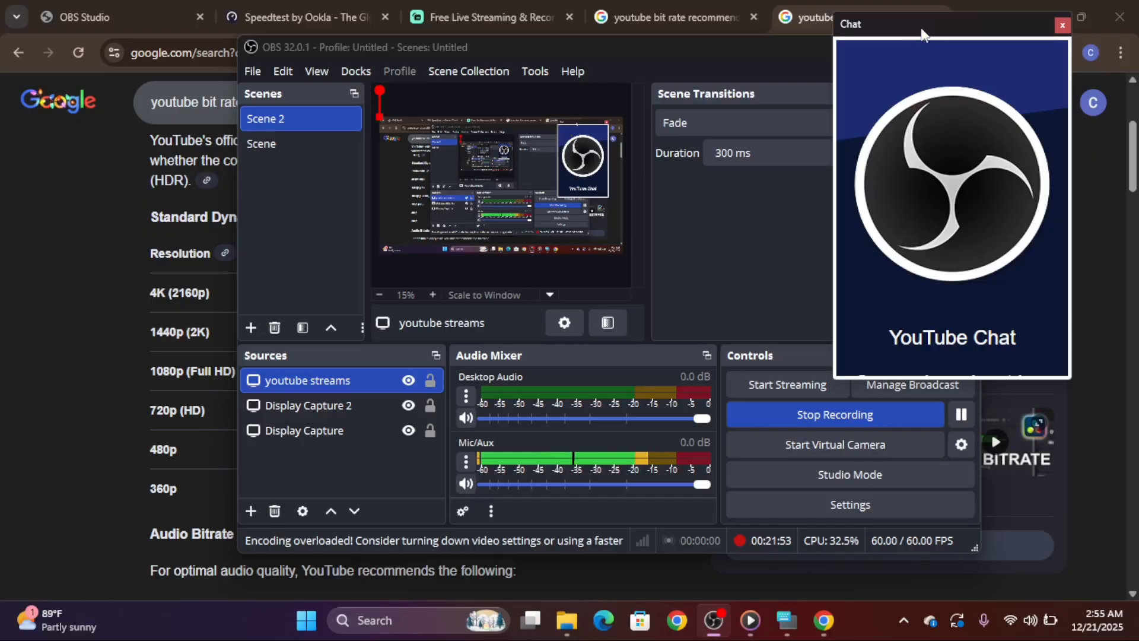
Move the floating Chat window aside, and open the YouTube broadcast setup from the maximized main window
drag(914, 27, 1038, 34)
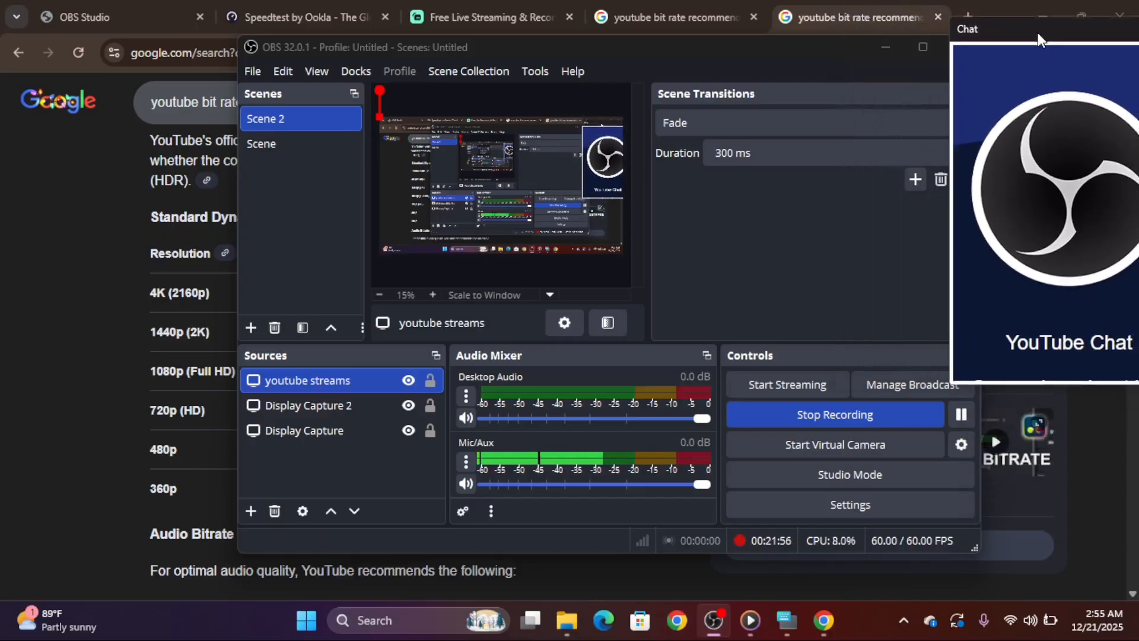
click(922, 47)
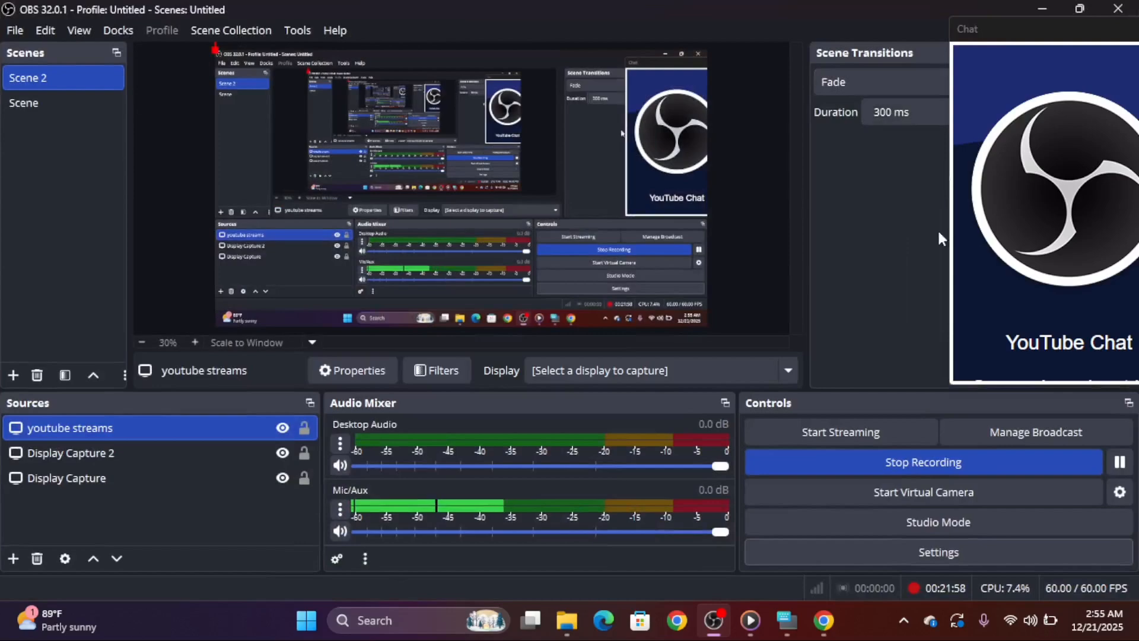
click(1016, 433)
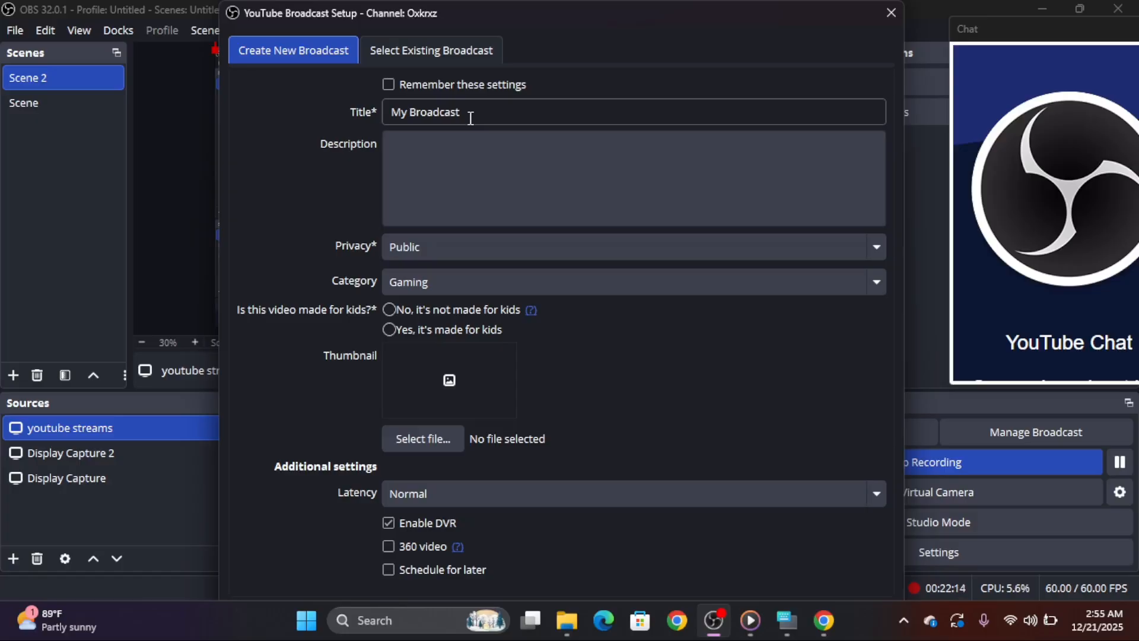
Title the new broadcast "Bombing" and enter "Examples" as its description
drag(470, 118, 358, 109)
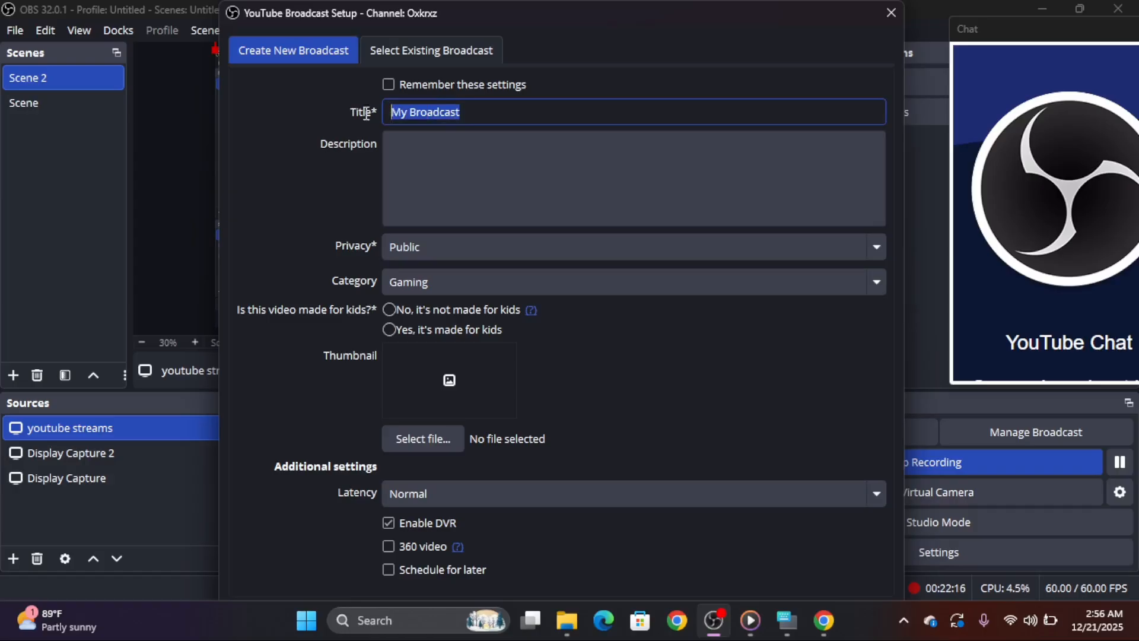
key(BackSpace)
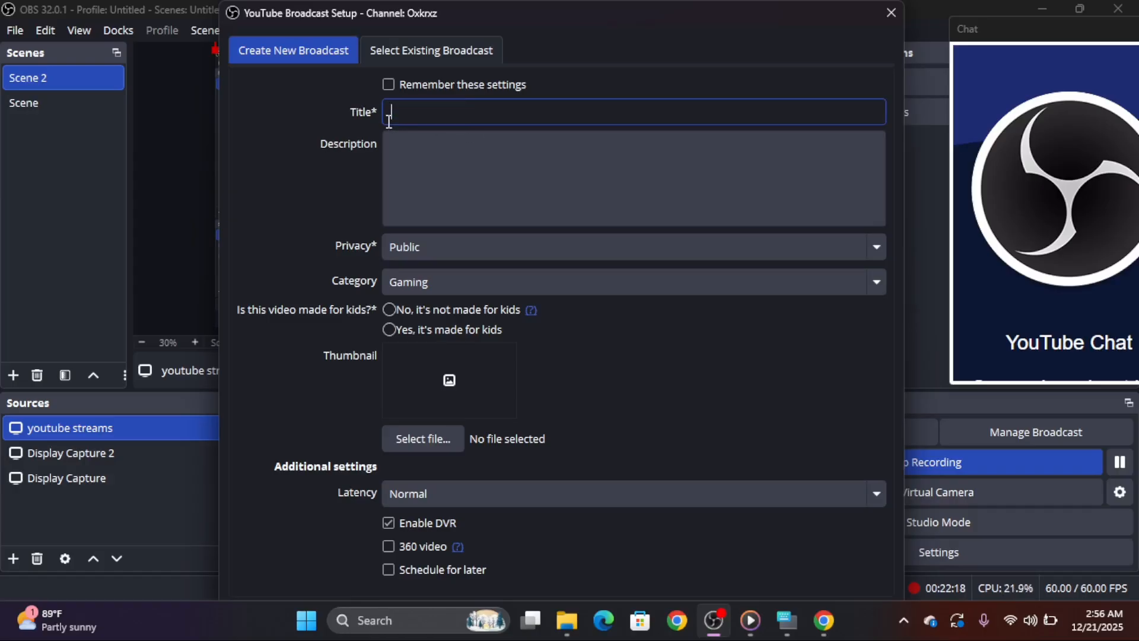
text(Bombing)
click(439, 182)
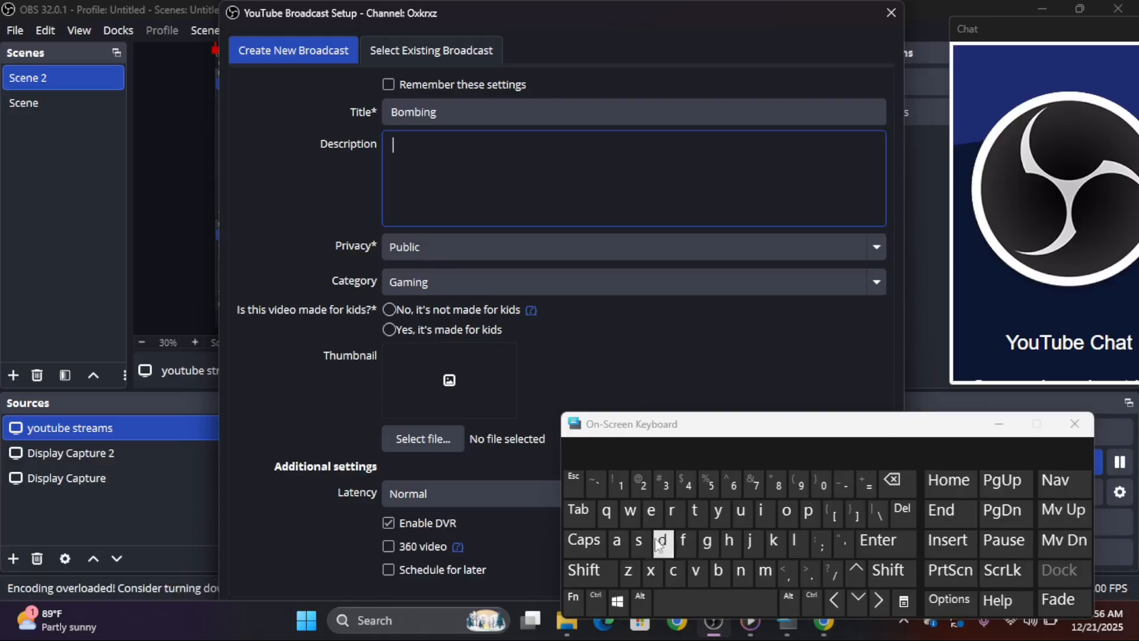
click(584, 540)
click(647, 513)
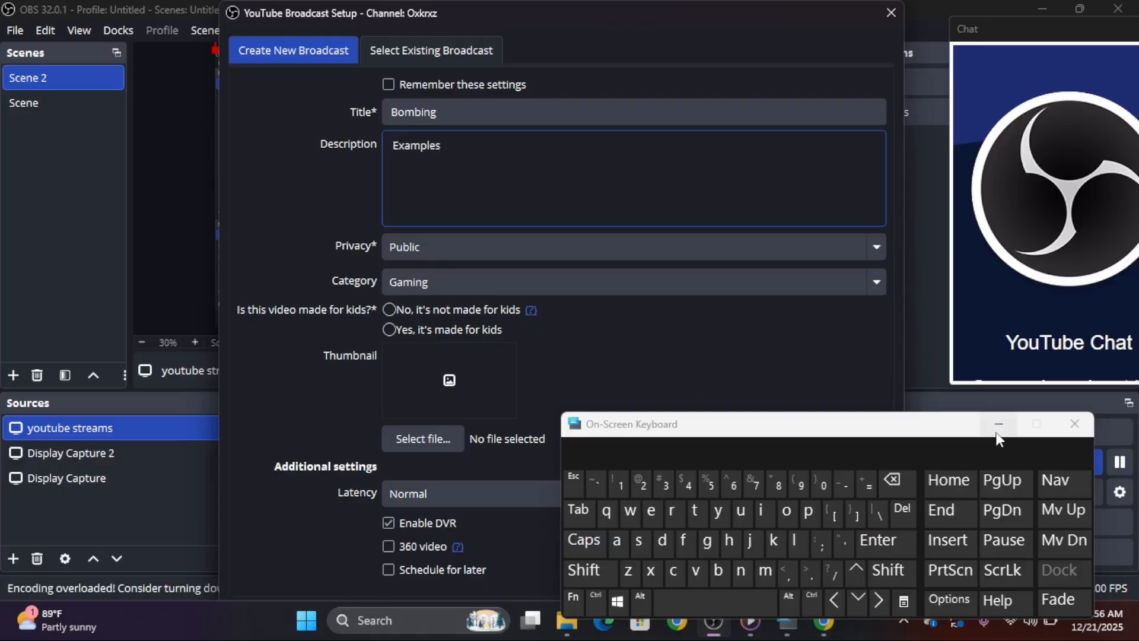
click(996, 429)
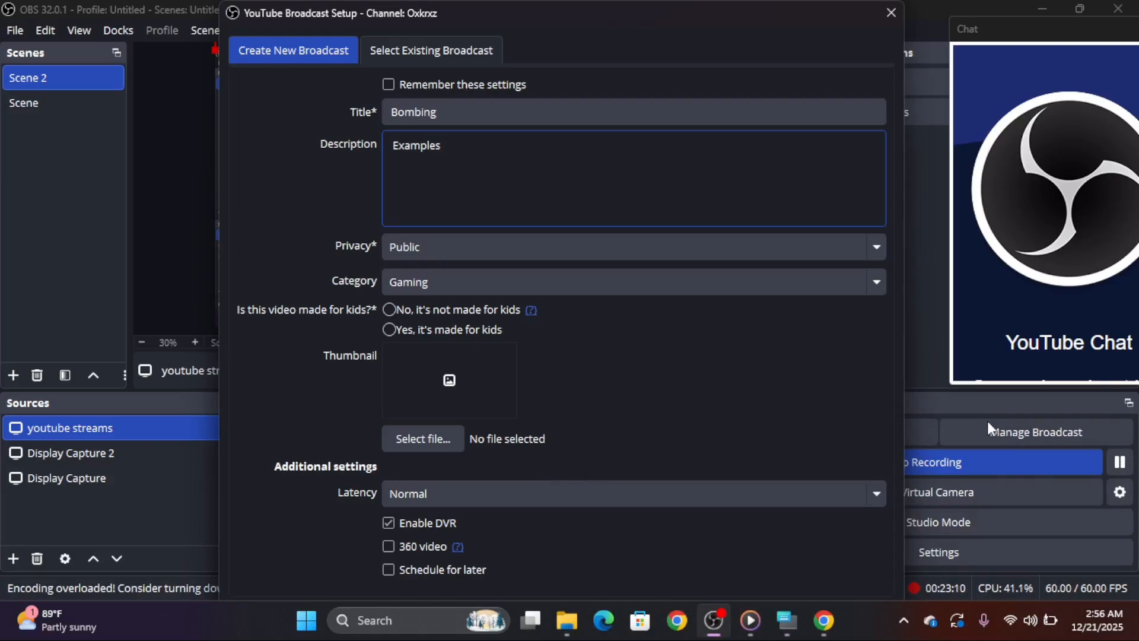
Create the broadcast without starting the stream, with Public privacy, the Entertainment category and the not made for kids option
click(473, 247)
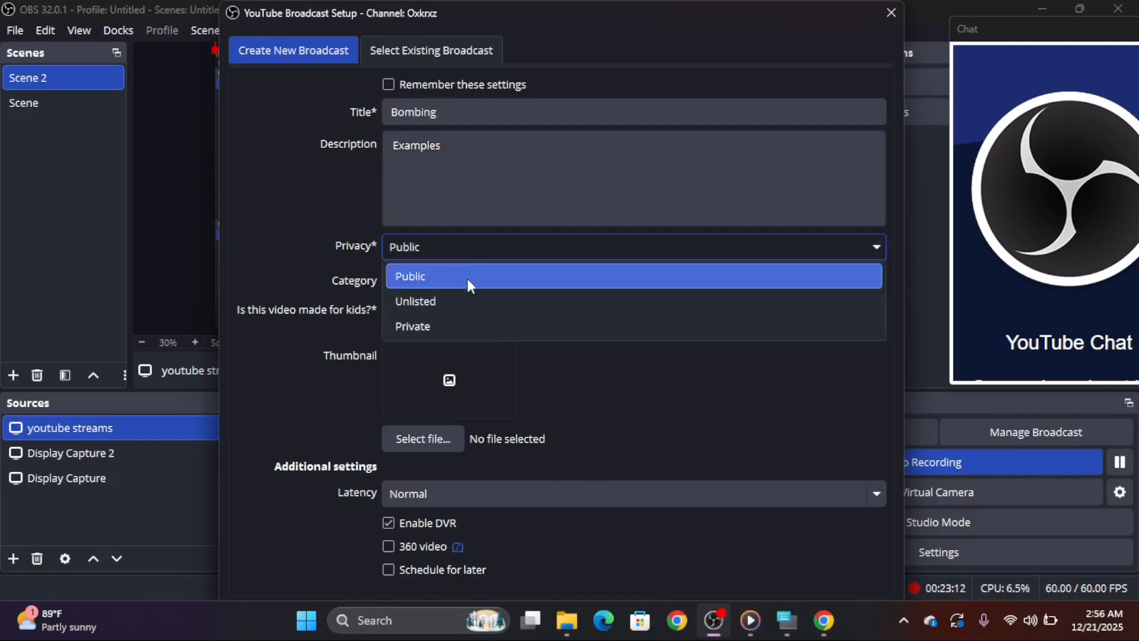
click(465, 299)
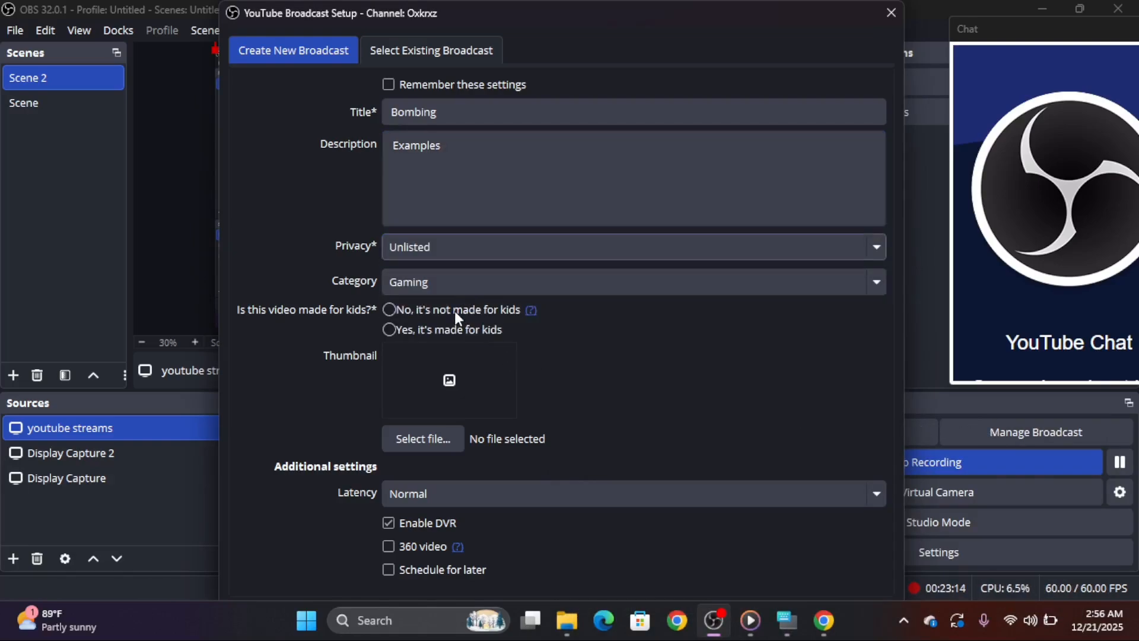
click(448, 249)
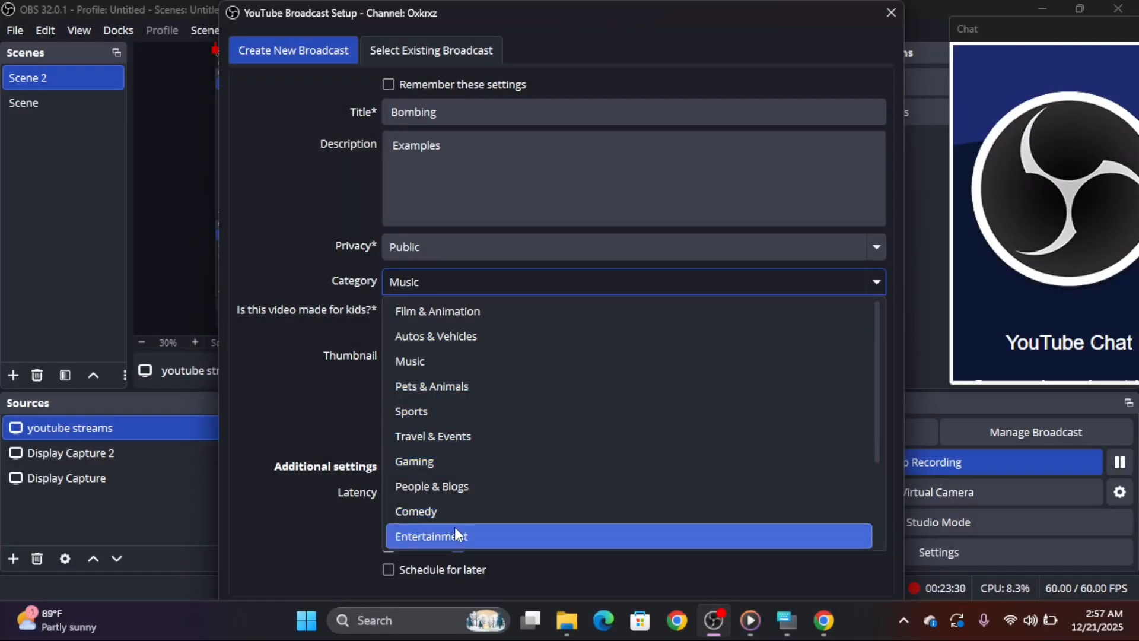
click(455, 535)
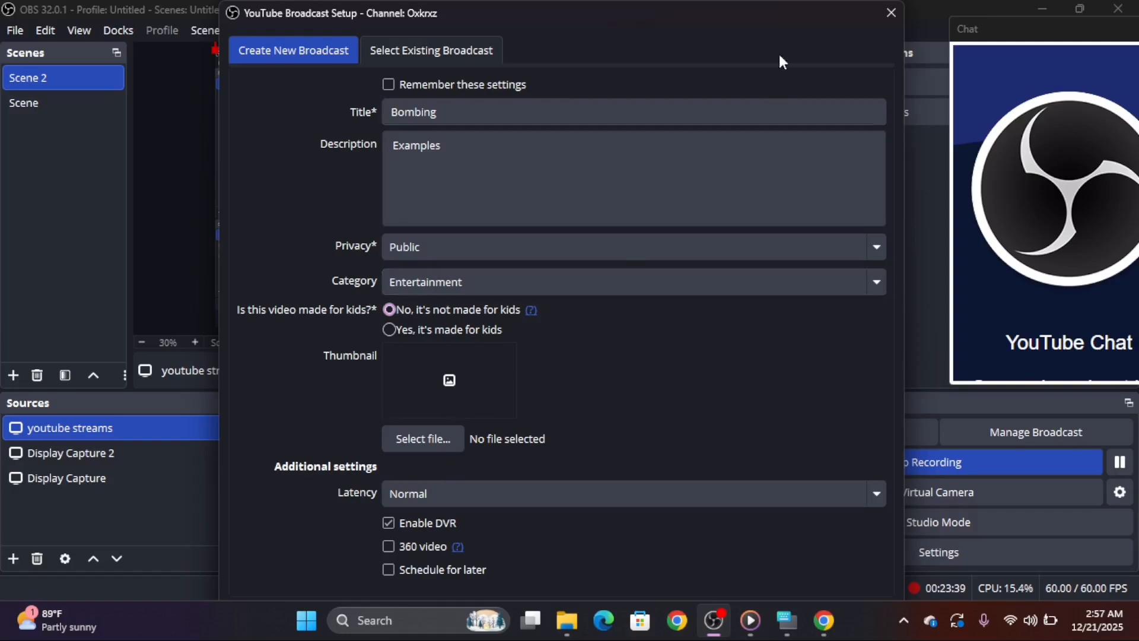
drag(807, 8, 639, 57)
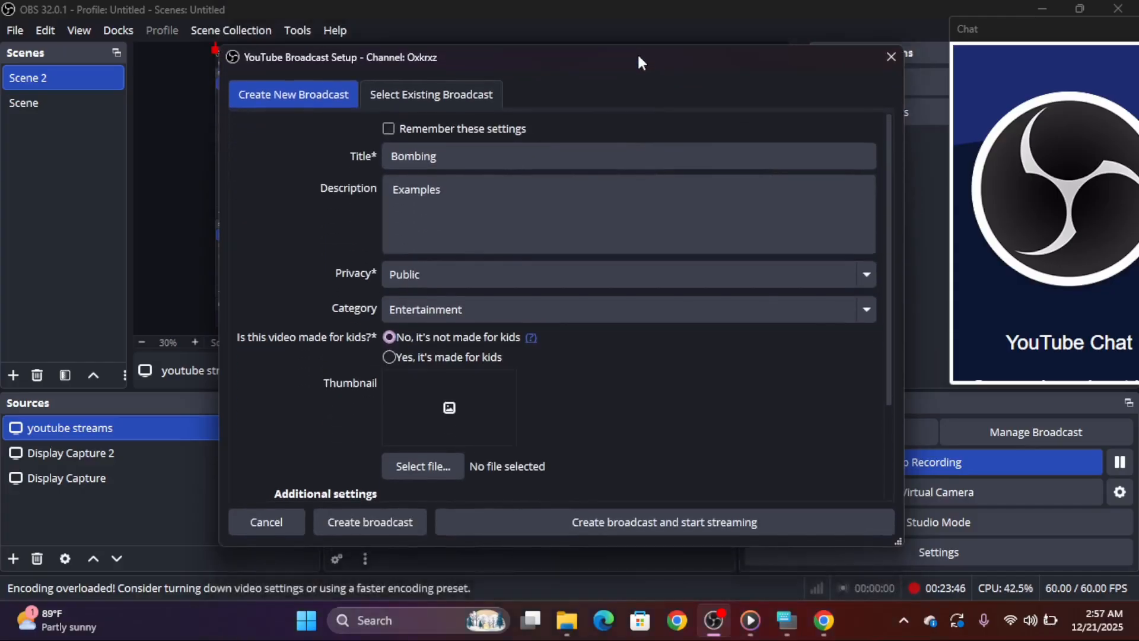
click(400, 511)
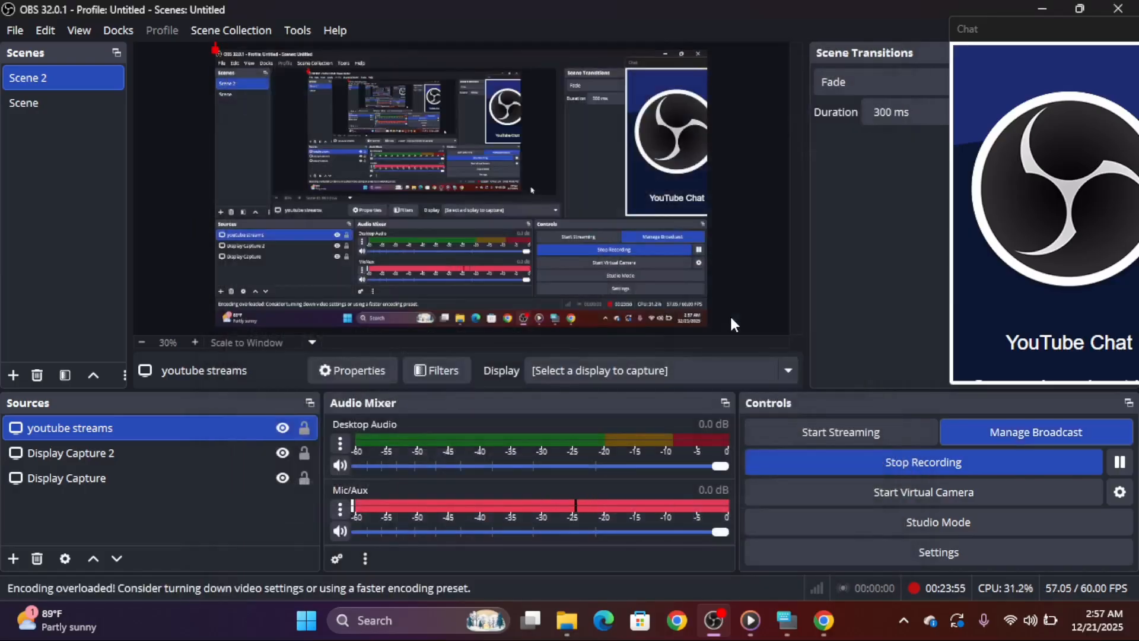
Switch to YouTube Studio in Chrome, view the upcoming "Bombing" stream in its live control room, and return to OBS Studio
click(824, 620)
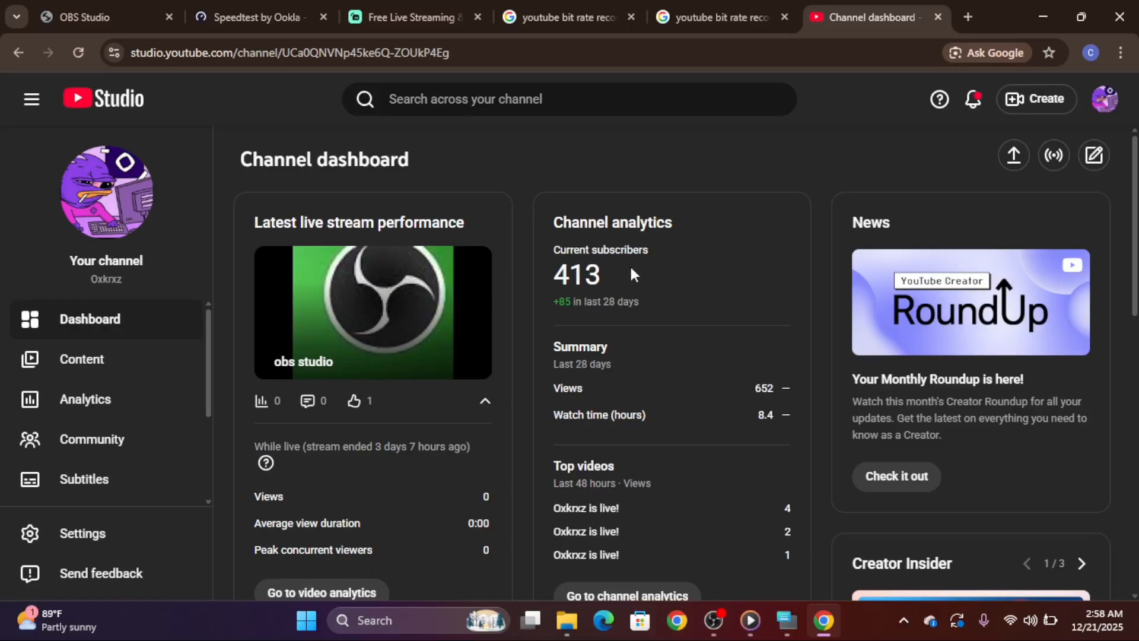
click(74, 360)
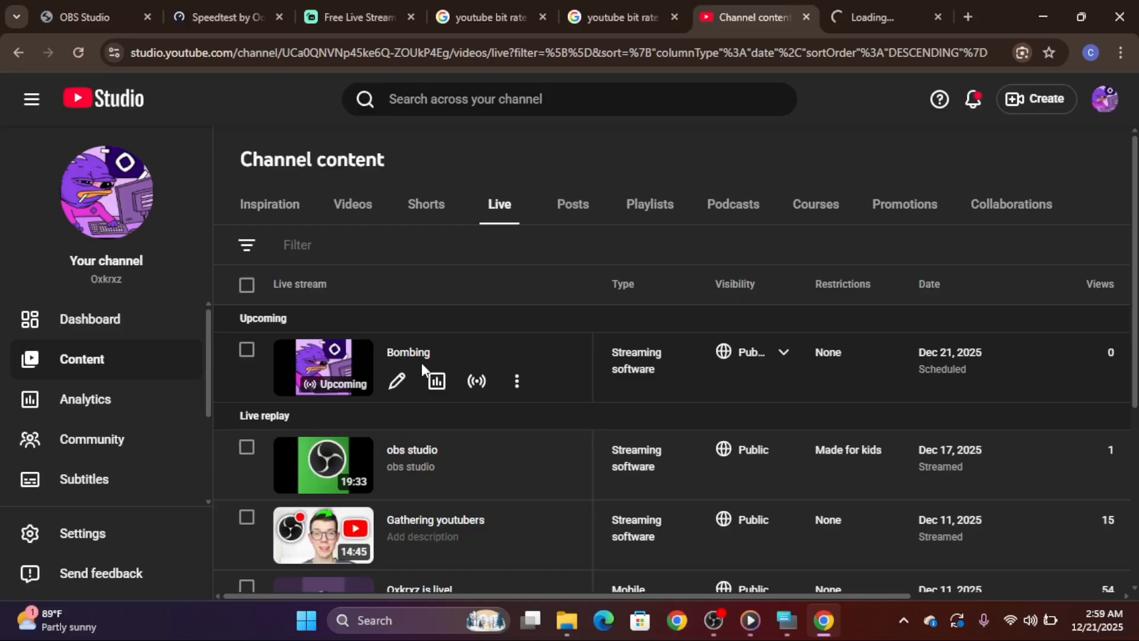
click(475, 381)
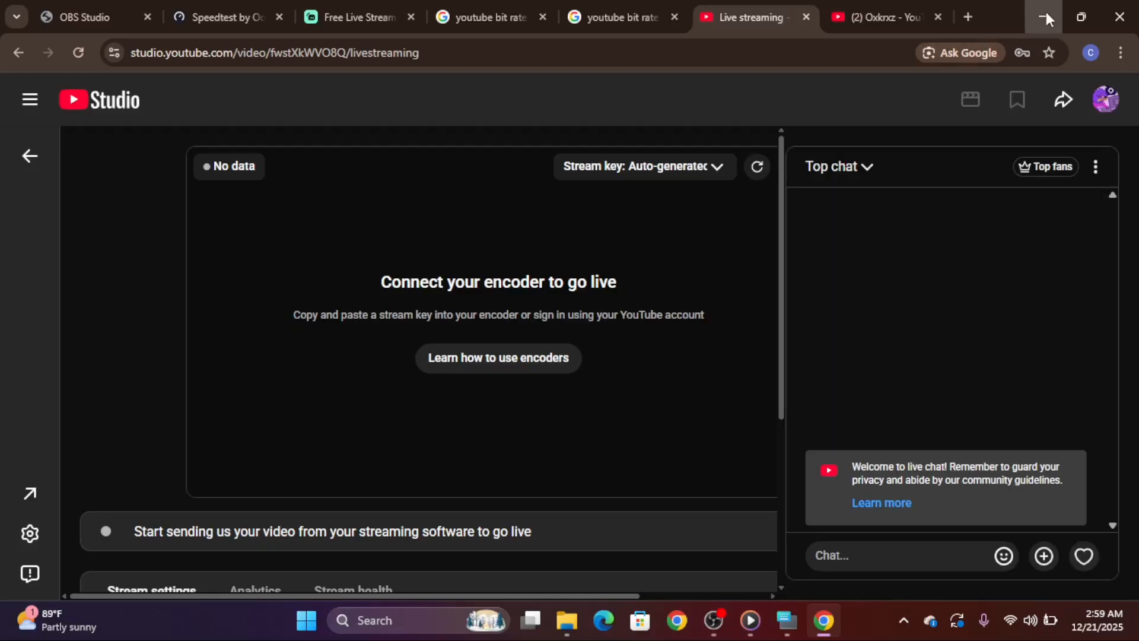
click(1045, 12)
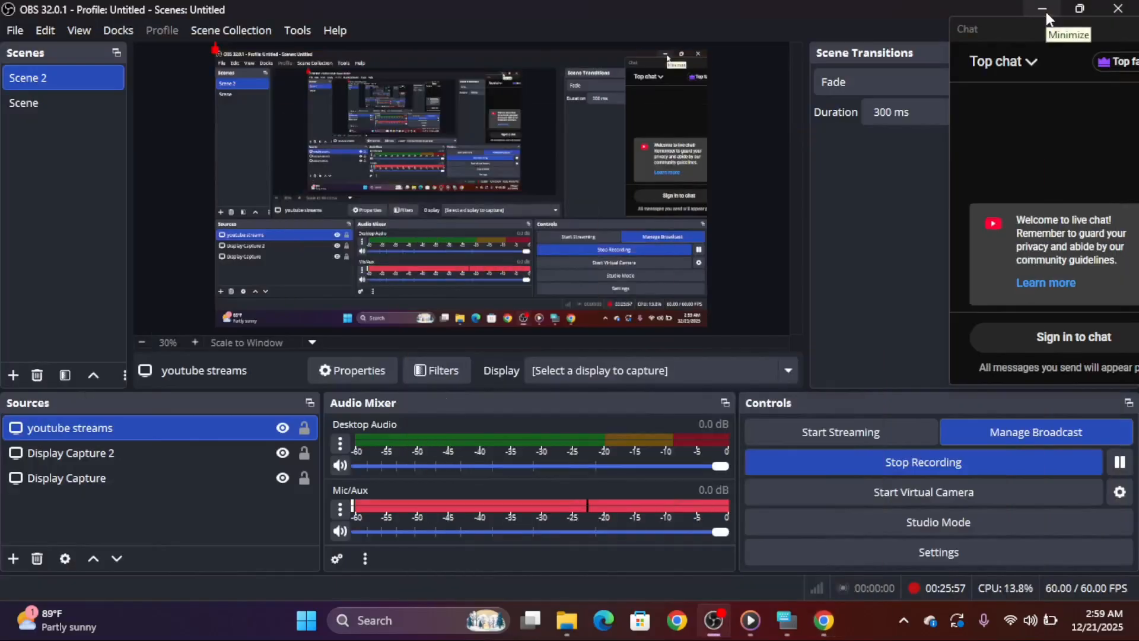
Start streaming the broadcast to YouTube, and end the stream with confirmation
click(830, 436)
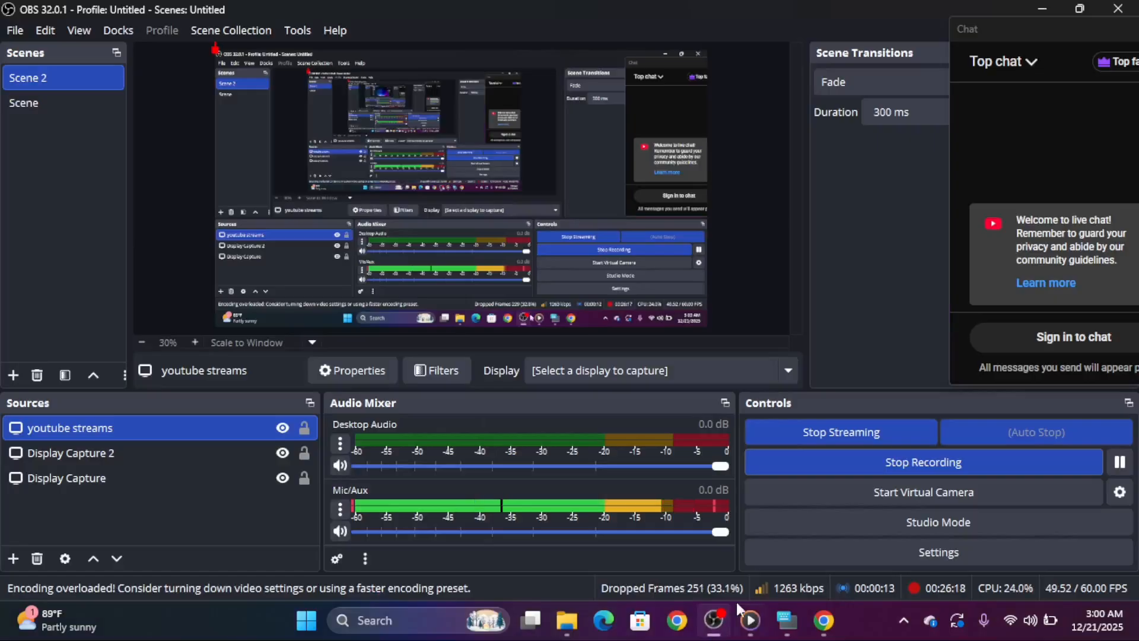
click(867, 431)
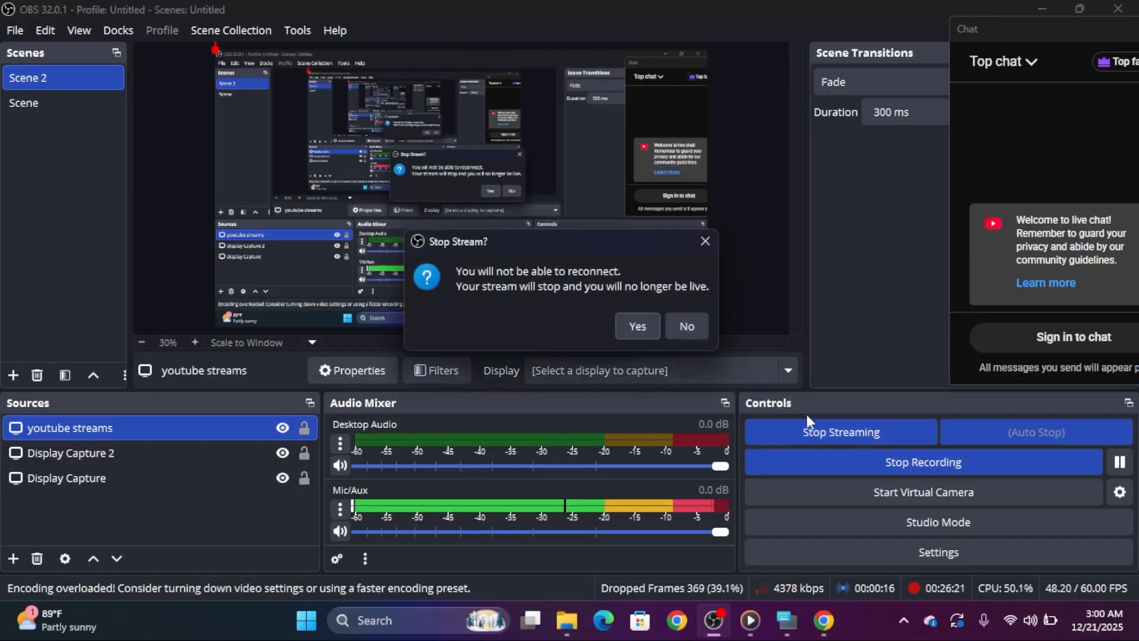
click(638, 330)
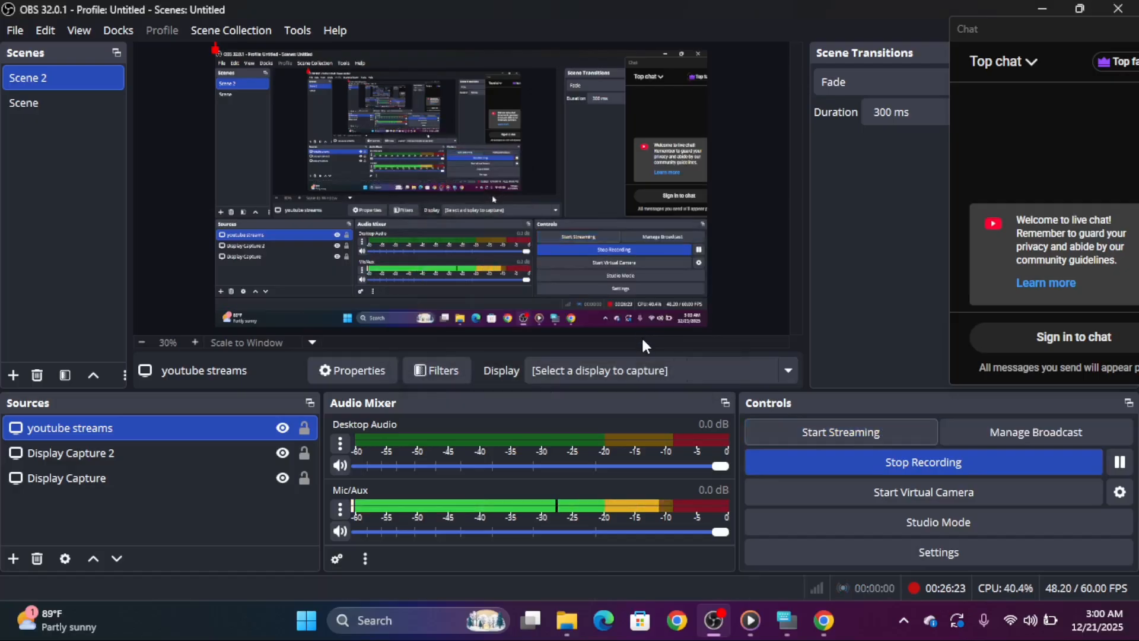